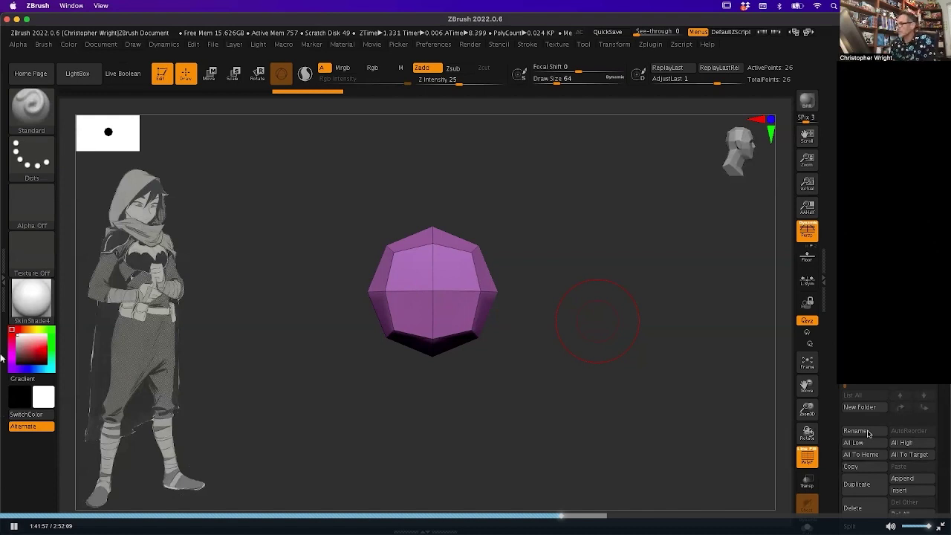
{"action": "key", "text": "w"}
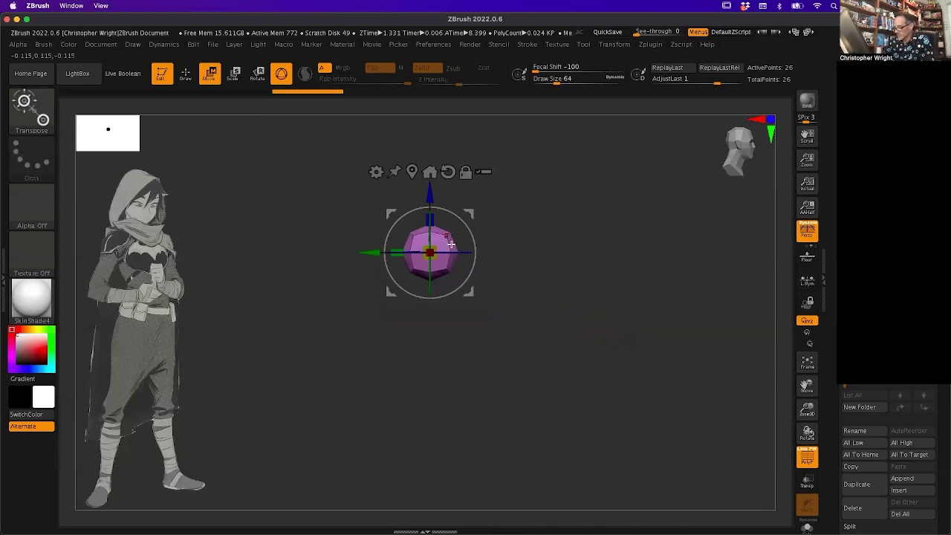
{"action": "key", "text": "q"}
{"action": "left_click_drag", "start_coordinate": [626, 217], "coordinate": [623, 218], "text": "alt"}
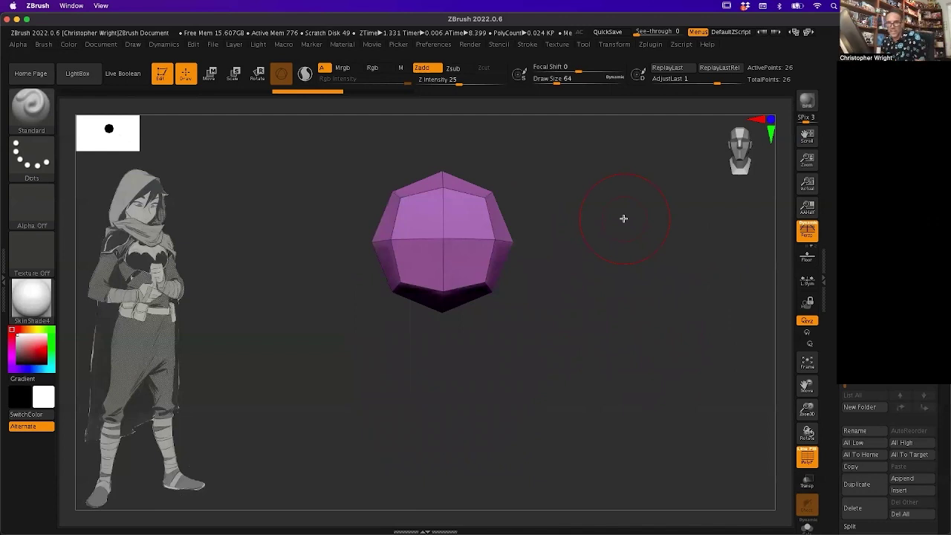
Duplicate the building block subtool and move the copy straight down until it sits clear below the original
{"action": "key", "text": "ctrl+shift+d"}
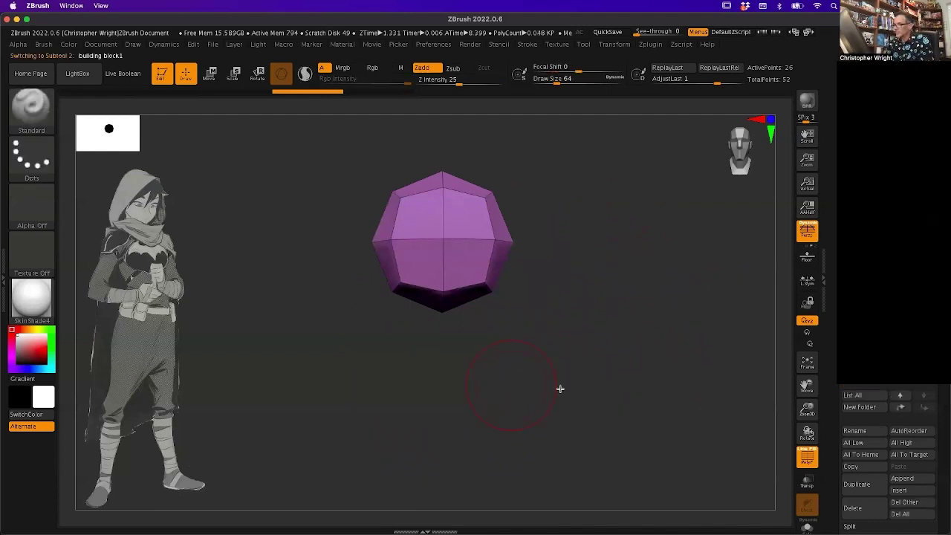
{"action": "left_click_drag", "start_coordinate": [597, 322], "coordinate": [571, 289], "text": "alt"}
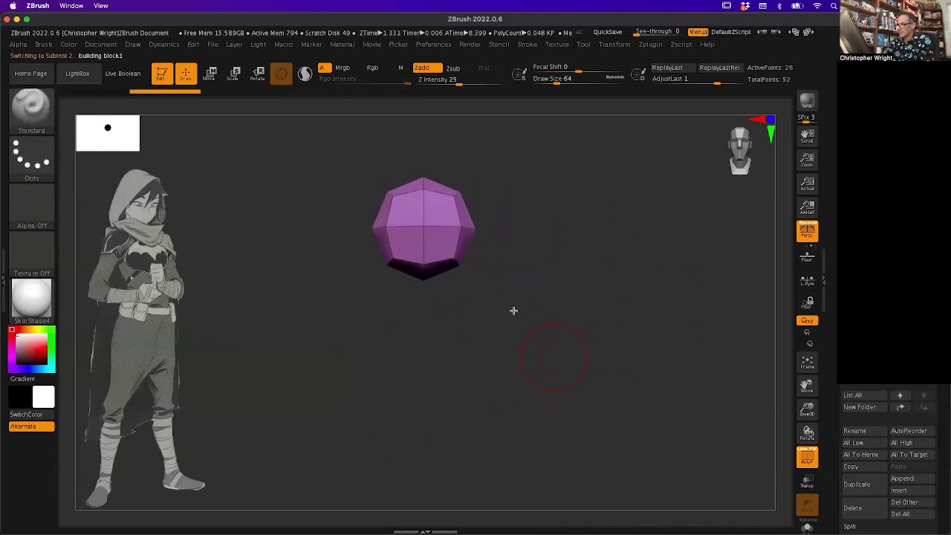
{"action": "key", "text": "w"}
{"action": "left_click_drag", "start_coordinate": [425, 175], "coordinate": [445, 299]}
{"action": "left_click_drag", "start_coordinate": [560, 320], "coordinate": [531, 260], "text": "alt"}
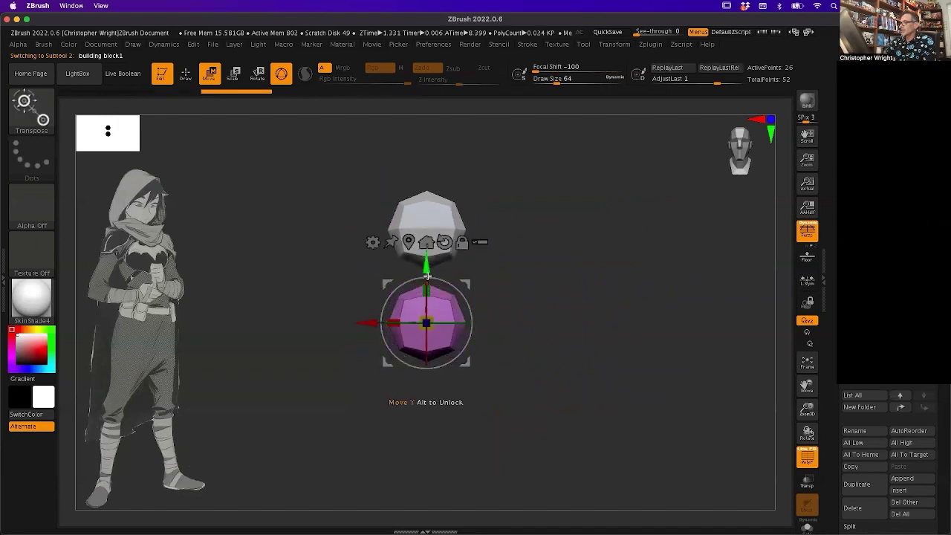
{"action": "left_click_drag", "start_coordinate": [428, 276], "coordinate": [428, 305]}
{"action": "left_click_drag", "start_coordinate": [586, 323], "coordinate": [598, 295], "text": "alt"}
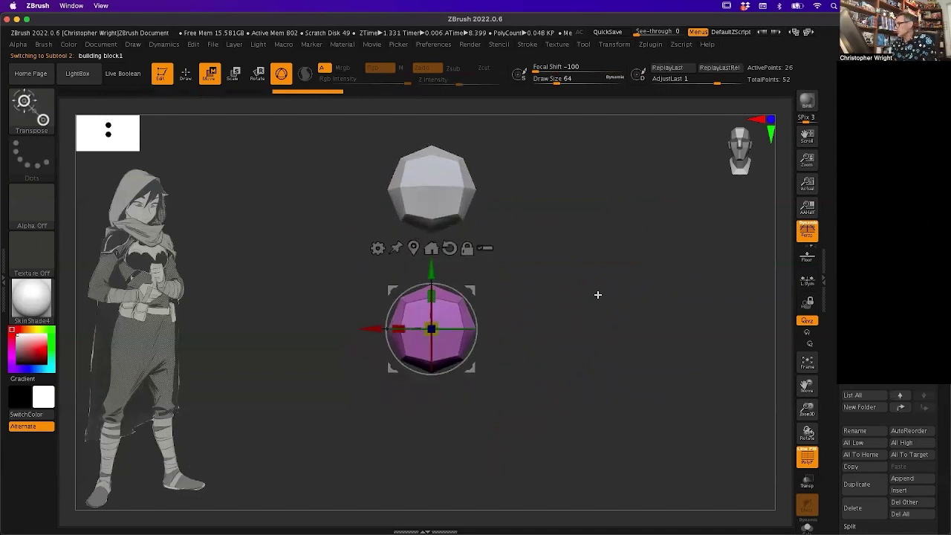
Rename the lower duplicated subtool as torso
{"action": "scroll", "coordinate": [850, 394], "scroll_direction": "down", "scroll_amount": 3}
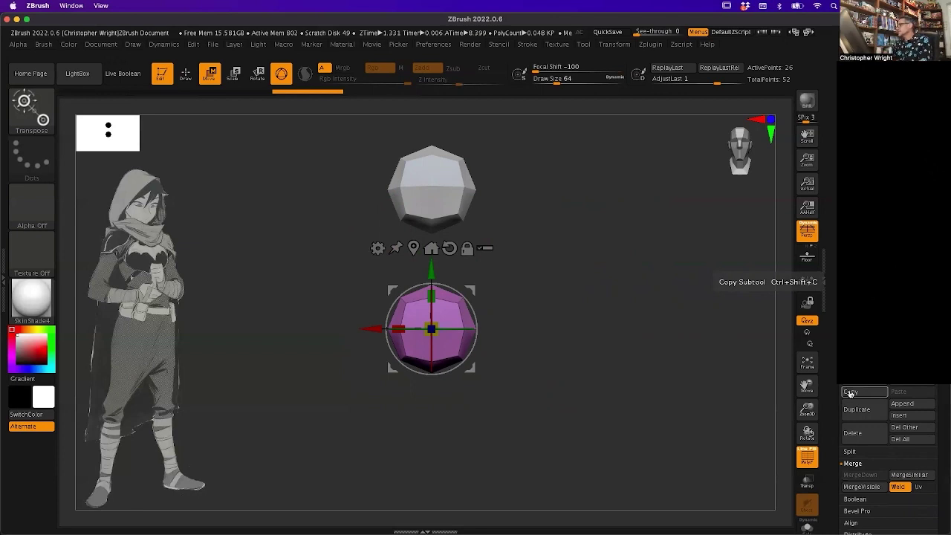
{"action": "left_click", "coordinate": [852, 365]}
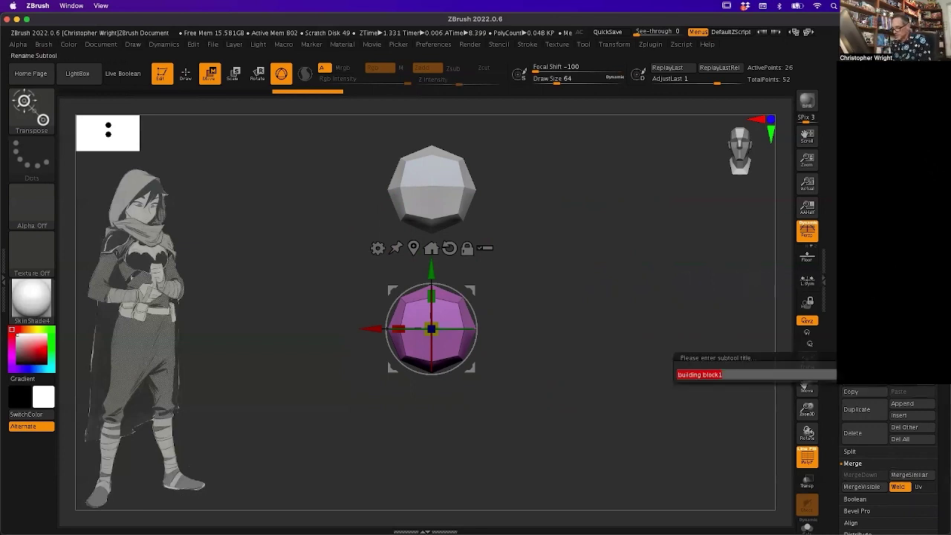
{"action": "type", "text": "torso"}
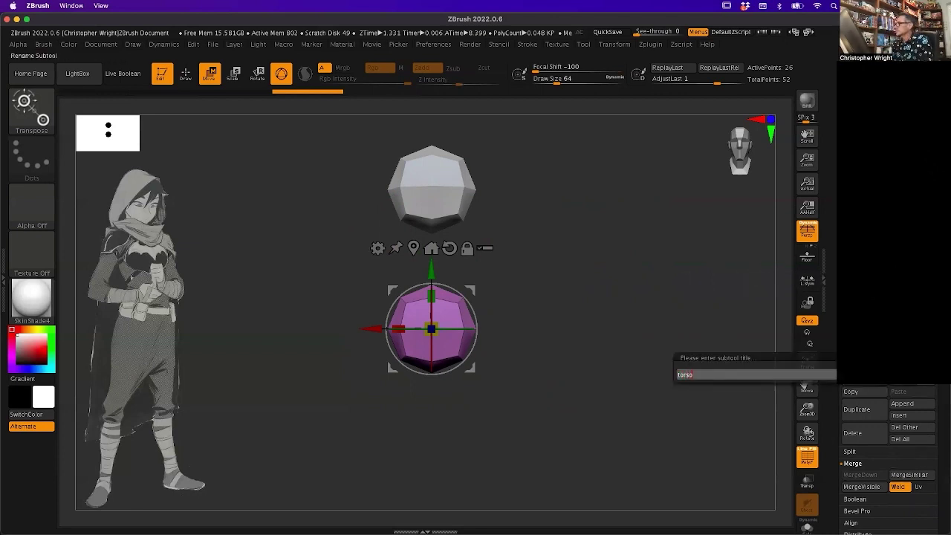
{"action": "key", "text": "Return"}
Pull the torso block's bottom centre and lower corner points downward with the Move brush
{"action": "mouse_move", "coordinate": [687, 345]}
{"action": "left_mouse_down"}
{"action": "mouse_move", "coordinate": [600, 342]}
{"action": "mouse_move", "coordinate": [584, 361]}
{"action": "mouse_move", "coordinate": [563, 363]}
{"action": "mouse_move", "coordinate": [573, 378]}
{"action": "left_mouse_up"}
{"action": "key", "text": "q"}
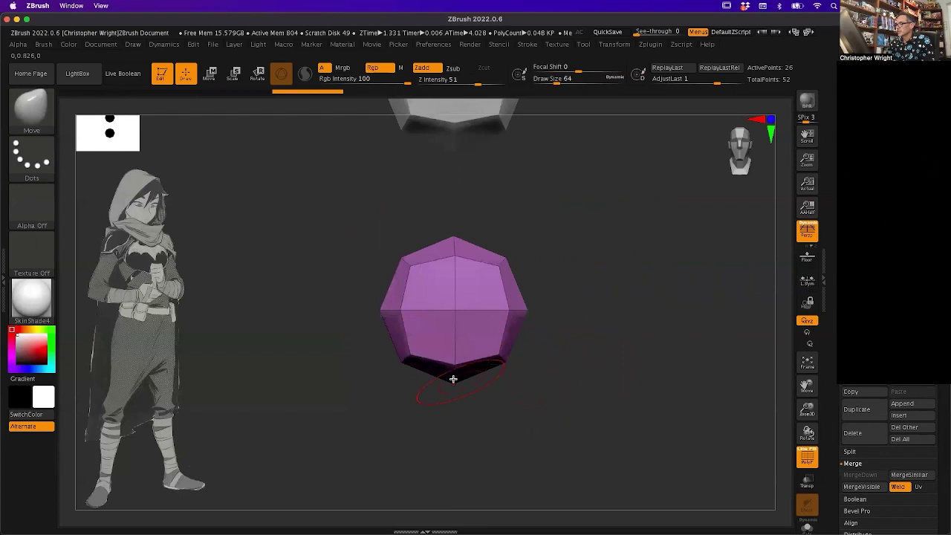
{"action": "mouse_move", "coordinate": [505, 362]}
{"action": "left_mouse_down"}
{"action": "mouse_move", "coordinate": [503, 376]}
{"action": "mouse_move", "coordinate": [454, 401]}
{"action": "left_mouse_up"}
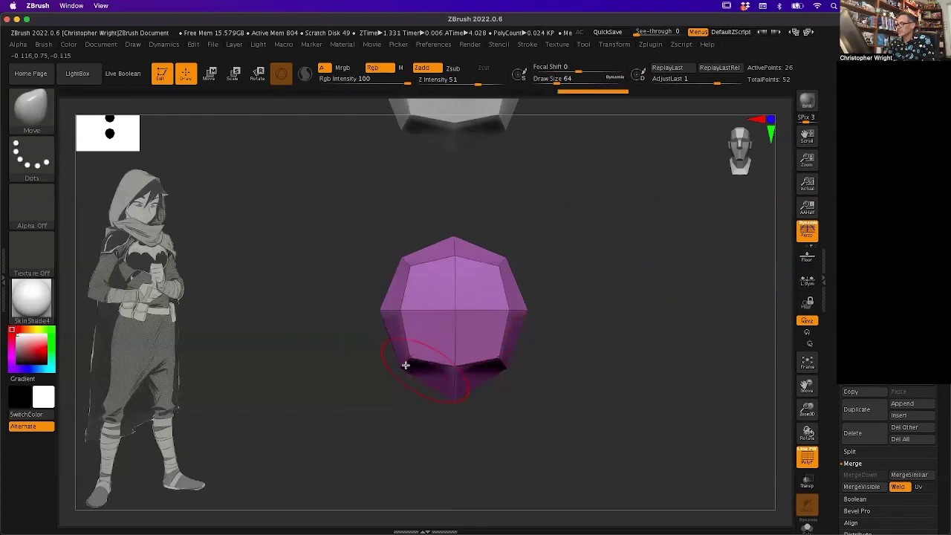
{"action": "mouse_move", "coordinate": [406, 365]}
{"action": "left_mouse_down"}
{"action": "mouse_move", "coordinate": [461, 378]}
{"action": "mouse_move", "coordinate": [457, 390]}
{"action": "mouse_move", "coordinate": [411, 389]}
{"action": "left_mouse_up"}
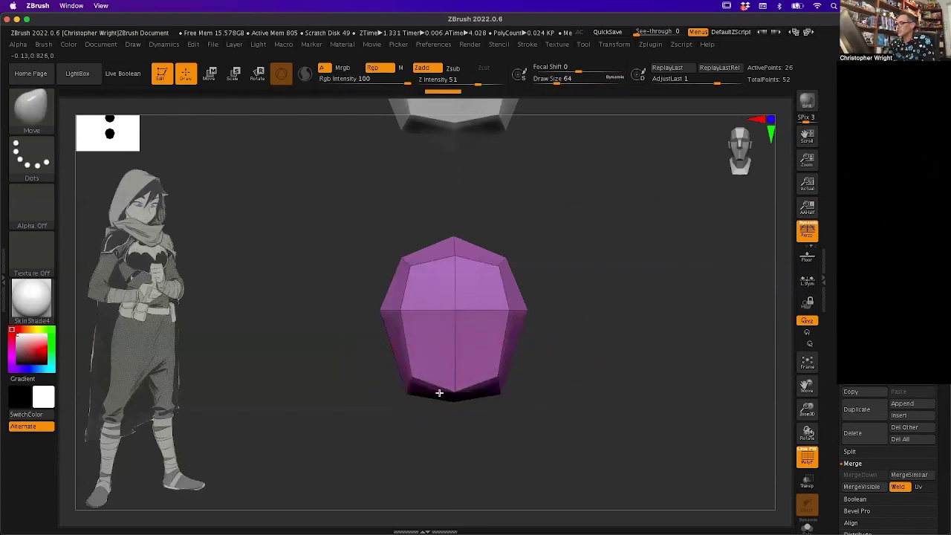
Enlarge the Move brush to a draw size of about 83 and stretch the torso's base further down
{"action": "mouse_move", "coordinate": [563, 405]}
{"action": "left_mouse_down", "text": "alt"}
{"action": "mouse_move", "coordinate": [539, 387]}
{"action": "mouse_move", "coordinate": [492, 414]}
{"action": "left_mouse_up", "text": "alt"}
{"action": "key", "text": "s"}
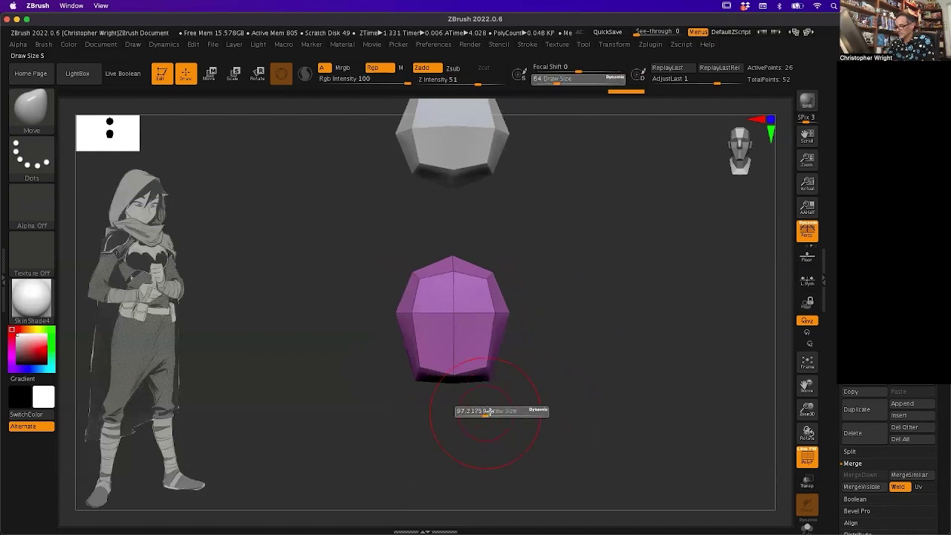
{"action": "left_click_drag", "start_coordinate": [452, 378], "coordinate": [453, 429]}
{"action": "key", "text": "s"}
{"action": "mouse_move", "coordinate": [455, 392]}
{"action": "left_mouse_down"}
{"action": "mouse_move", "coordinate": [465, 401]}
{"action": "mouse_move", "coordinate": [455, 409]}
{"action": "left_mouse_up"}
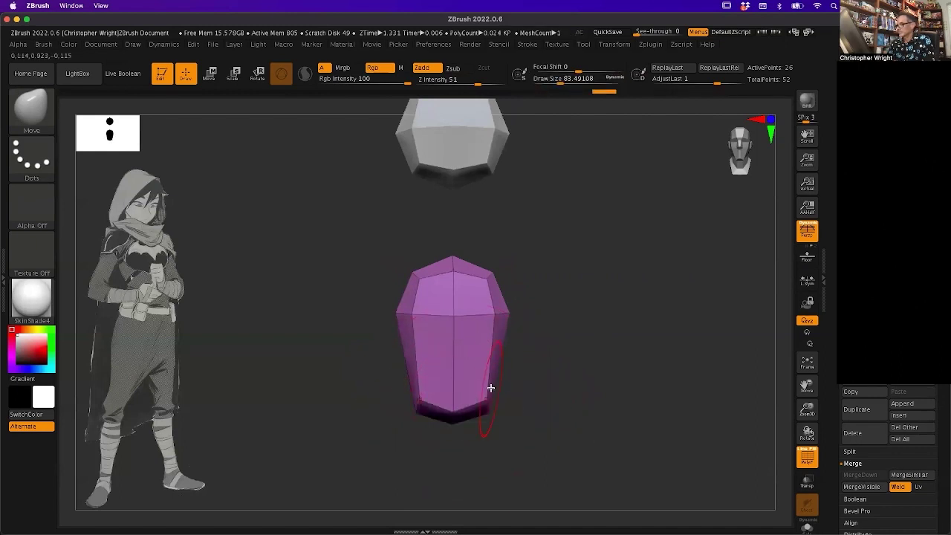
Adjust and smooth the torso's side points at chest height to even out its width
{"action": "mouse_move", "coordinate": [597, 373]}
{"action": "left_mouse_down"}
{"action": "mouse_move", "coordinate": [512, 395]}
{"action": "mouse_move", "coordinate": [505, 386]}
{"action": "mouse_move", "coordinate": [503, 414]}
{"action": "mouse_move", "coordinate": [526, 413]}
{"action": "mouse_move", "coordinate": [484, 397]}
{"action": "mouse_move", "coordinate": [561, 361]}
{"action": "left_mouse_up"}
{"action": "mouse_move", "coordinate": [505, 325]}
{"action": "left_mouse_down"}
{"action": "mouse_move", "coordinate": [499, 331]}
{"action": "mouse_move", "coordinate": [585, 325]}
{"action": "left_mouse_up"}
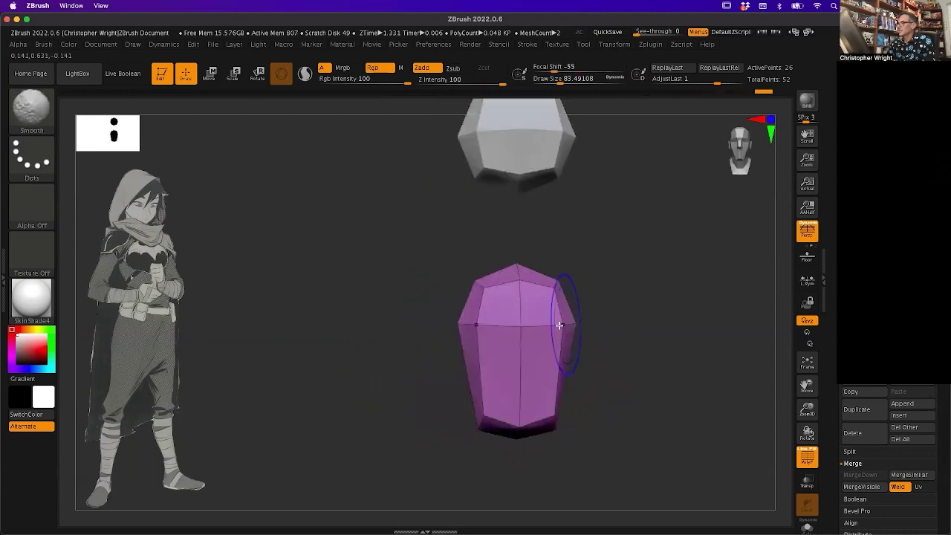
{"action": "left_click_drag", "start_coordinate": [457, 321], "coordinate": [465, 322]}
Shape the torso's side profile by moving its lower and upper points, slanting the bottom edge lower at the front
{"action": "mouse_move", "coordinate": [614, 329]}
{"action": "left_mouse_down"}
{"action": "mouse_move", "coordinate": [609, 364]}
{"action": "mouse_move", "coordinate": [556, 388]}
{"action": "left_mouse_up"}
{"action": "mouse_move", "coordinate": [477, 438]}
{"action": "left_mouse_down"}
{"action": "mouse_move", "coordinate": [478, 424]}
{"action": "mouse_move", "coordinate": [473, 446]}
{"action": "left_mouse_up"}
{"action": "mouse_move", "coordinate": [508, 418]}
{"action": "left_mouse_down"}
{"action": "mouse_move", "coordinate": [511, 427]}
{"action": "mouse_move", "coordinate": [483, 444]}
{"action": "mouse_move", "coordinate": [513, 440]}
{"action": "left_mouse_up"}
{"action": "mouse_move", "coordinate": [583, 386]}
{"action": "left_mouse_down"}
{"action": "mouse_move", "coordinate": [616, 380]}
{"action": "mouse_move", "coordinate": [594, 380]}
{"action": "left_mouse_up"}
{"action": "mouse_move", "coordinate": [484, 412]}
{"action": "left_mouse_down"}
{"action": "mouse_move", "coordinate": [486, 427]}
{"action": "mouse_move", "coordinate": [459, 431]}
{"action": "mouse_move", "coordinate": [512, 434]}
{"action": "mouse_move", "coordinate": [440, 339]}
{"action": "mouse_move", "coordinate": [493, 315]}
{"action": "mouse_move", "coordinate": [527, 275]}
{"action": "mouse_move", "coordinate": [539, 279]}
{"action": "mouse_move", "coordinate": [508, 280]}
{"action": "left_mouse_up"}
{"action": "left_click_drag", "start_coordinate": [603, 349], "coordinate": [558, 348]}
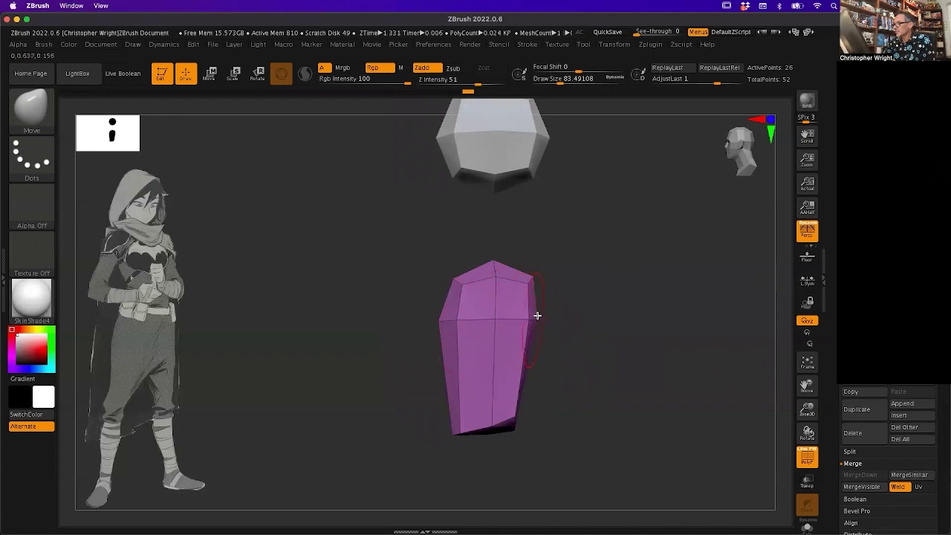
Reduce the Move brush's draw size to about 41 and refine the torso's outline and upper shoulder corners
{"action": "left_click_drag", "start_coordinate": [591, 372], "coordinate": [559, 274]}
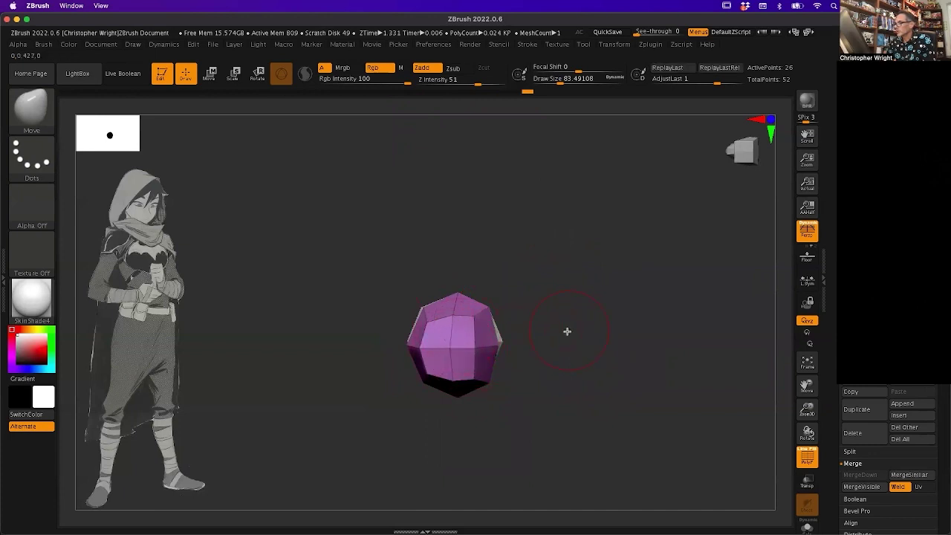
{"action": "mouse_move", "coordinate": [567, 331]}
{"action": "left_mouse_down"}
{"action": "mouse_move", "coordinate": [607, 307]}
{"action": "mouse_move", "coordinate": [543, 319]}
{"action": "mouse_move", "coordinate": [561, 363]}
{"action": "mouse_move", "coordinate": [419, 374]}
{"action": "left_mouse_up"}
{"action": "key", "text": "s"}
{"action": "key", "text": "s"}
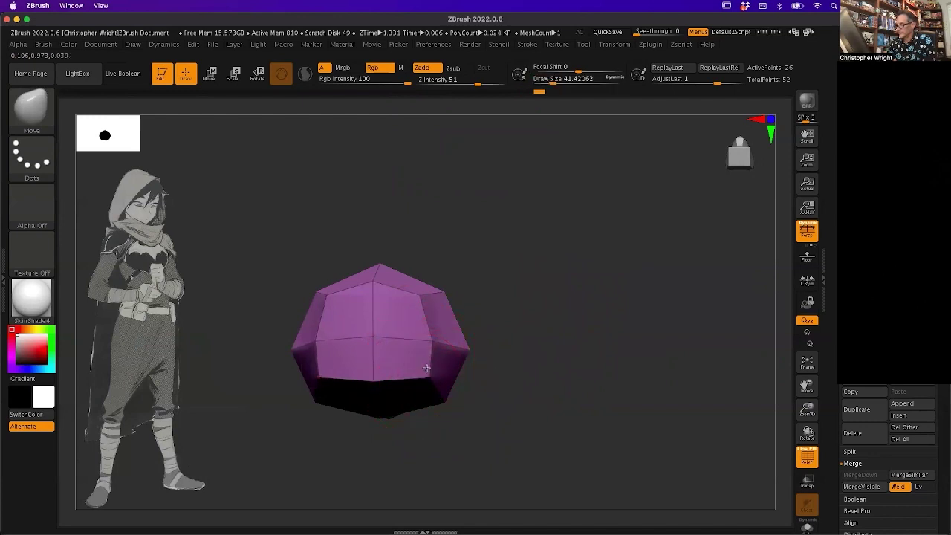
{"action": "left_click_drag", "start_coordinate": [547, 290], "coordinate": [470, 302]}
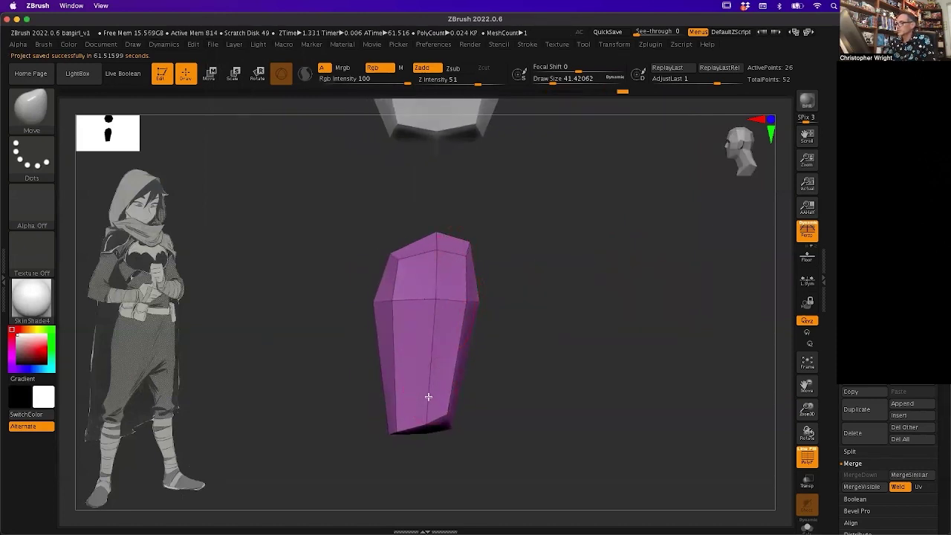
Pull the torso's front bottom centre point down so the base ends in a shallow V
{"action": "left_click_drag", "start_coordinate": [438, 418], "coordinate": [437, 427]}
{"action": "left_click_drag", "start_coordinate": [533, 406], "coordinate": [543, 406], "text": "shift"}
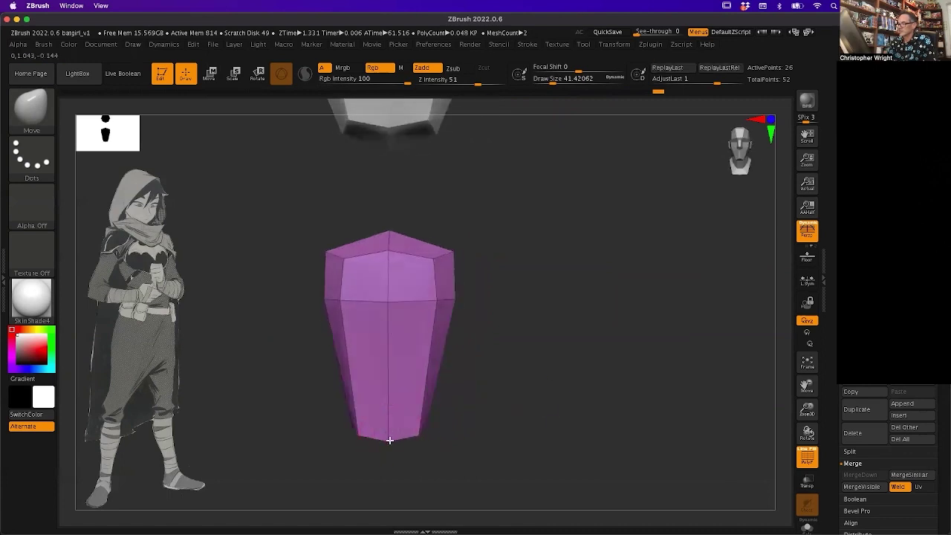
{"action": "left_click_drag", "start_coordinate": [390, 440], "coordinate": [390, 451]}
{"action": "left_click_drag", "start_coordinate": [512, 399], "coordinate": [556, 346], "text": "alt"}
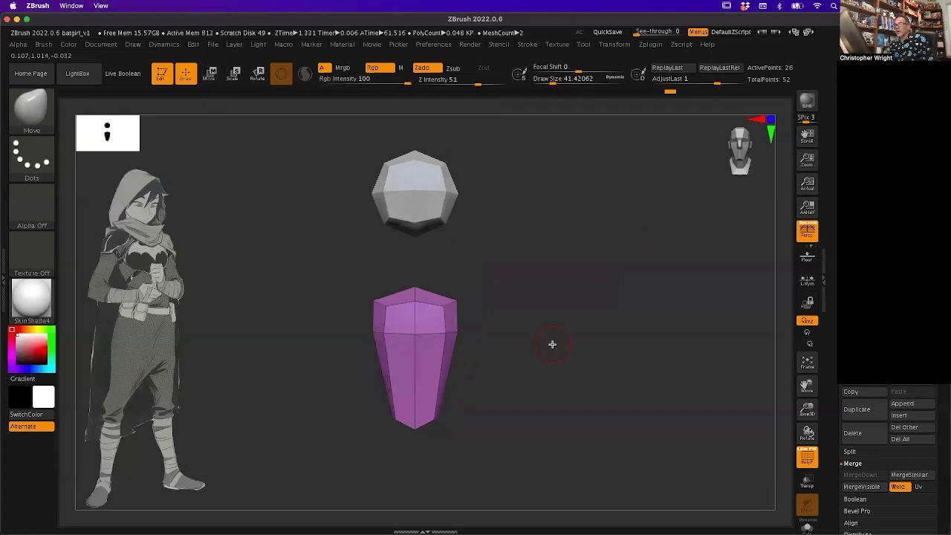
Duplicate the original building block above the torso and move the copy straight down to the torso's lower end
{"action": "left_click", "coordinate": [420, 188], "text": "alt"}
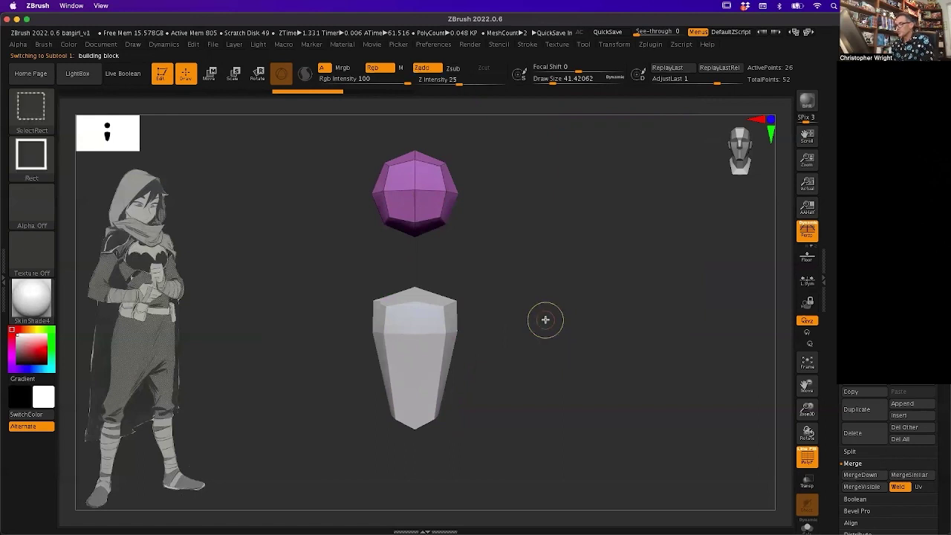
{"action": "key", "text": "ctrl+shift+d"}
{"action": "key", "text": "Down"}
{"action": "key", "text": "w"}
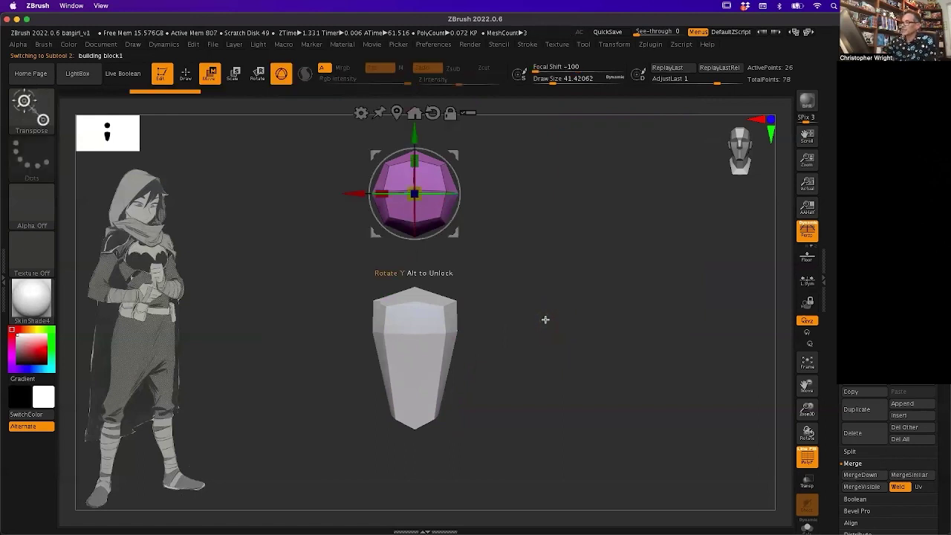
{"action": "left_click_drag", "start_coordinate": [416, 133], "coordinate": [415, 371]}
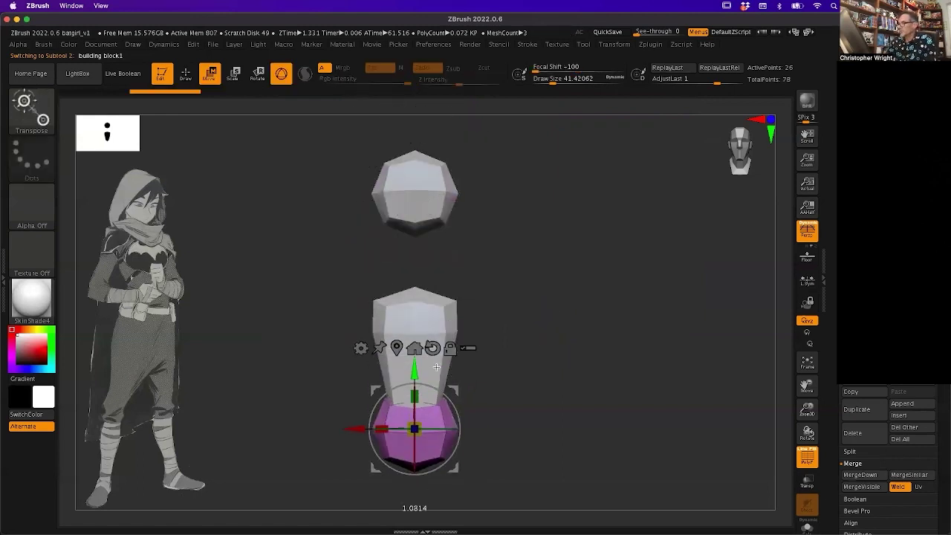
Align the new pelvis block with the torso's base in side view and scale it down uniformly towards the waist's width
{"action": "left_click_drag", "start_coordinate": [507, 361], "coordinate": [598, 343]}
{"action": "left_click_drag", "start_coordinate": [472, 426], "coordinate": [455, 430]}
{"action": "left_click_drag", "start_coordinate": [543, 380], "coordinate": [552, 413]}
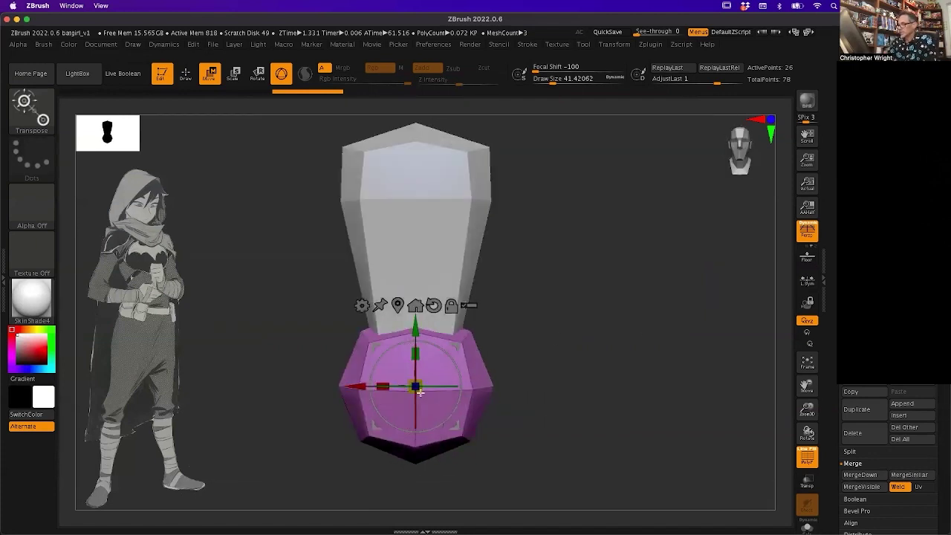
{"action": "left_click_drag", "start_coordinate": [417, 387], "coordinate": [415, 344]}
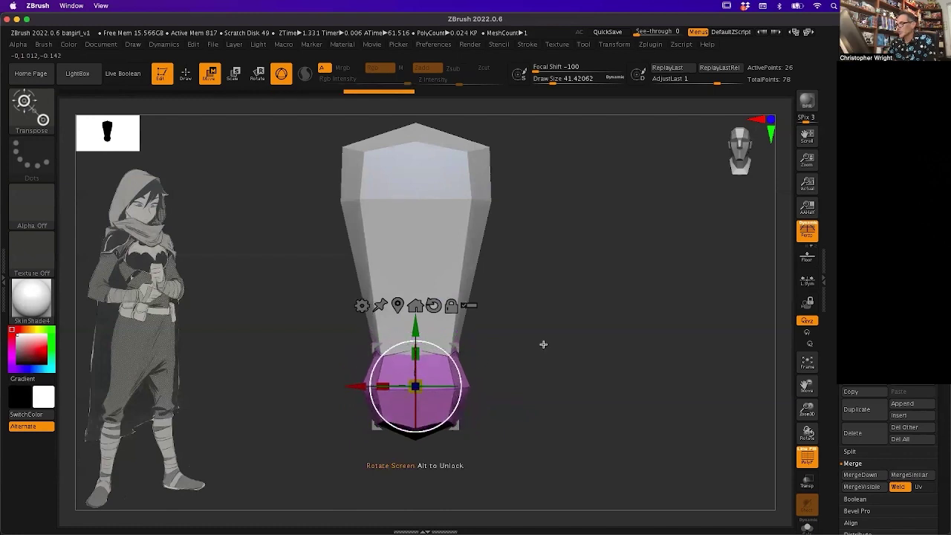
Fit the pelvis block's upper points to the torso's bottom edge in side view with the Move brush
{"action": "mouse_move", "coordinate": [562, 353]}
{"action": "left_mouse_down", "text": "alt"}
{"action": "mouse_move", "coordinate": [561, 362]}
{"action": "mouse_move", "coordinate": [526, 350]}
{"action": "mouse_move", "coordinate": [590, 357]}
{"action": "left_mouse_up", "text": "alt"}
{"action": "key", "text": "q"}
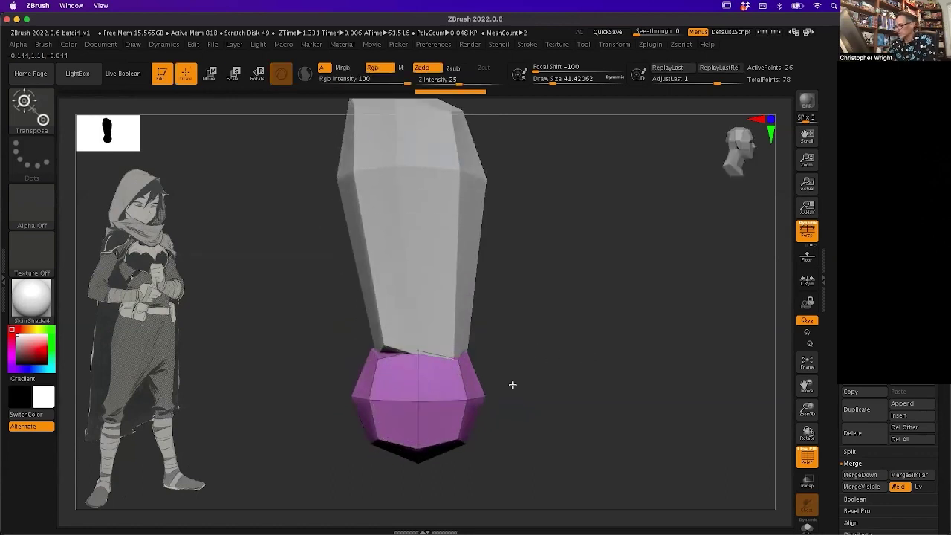
{"action": "key", "text": "s"}
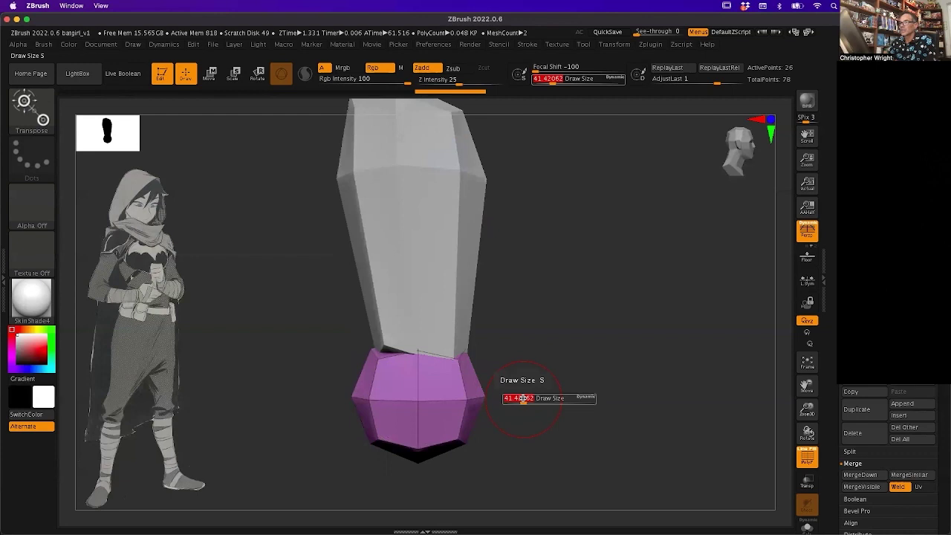
{"action": "left_click_drag", "start_coordinate": [385, 350], "coordinate": [382, 349]}
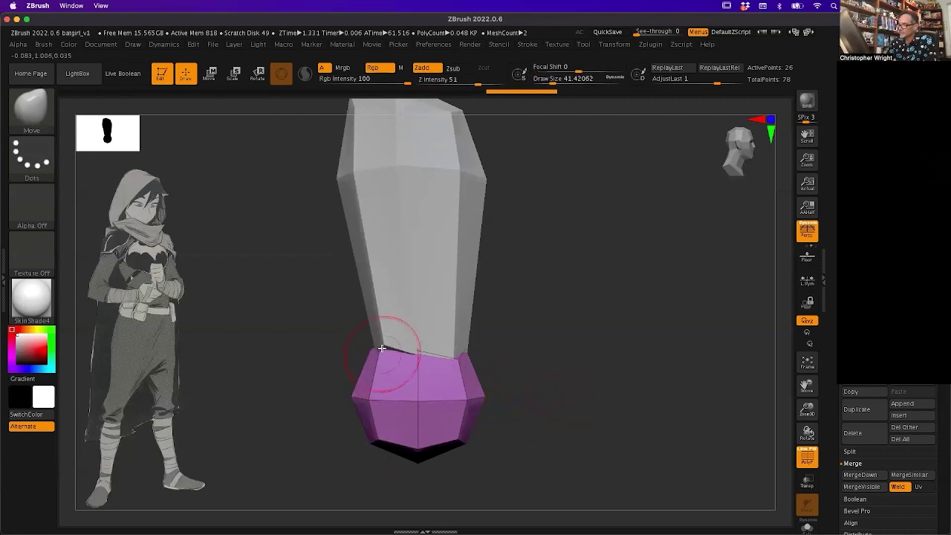
{"action": "left_click_drag", "start_coordinate": [477, 320], "coordinate": [421, 357]}
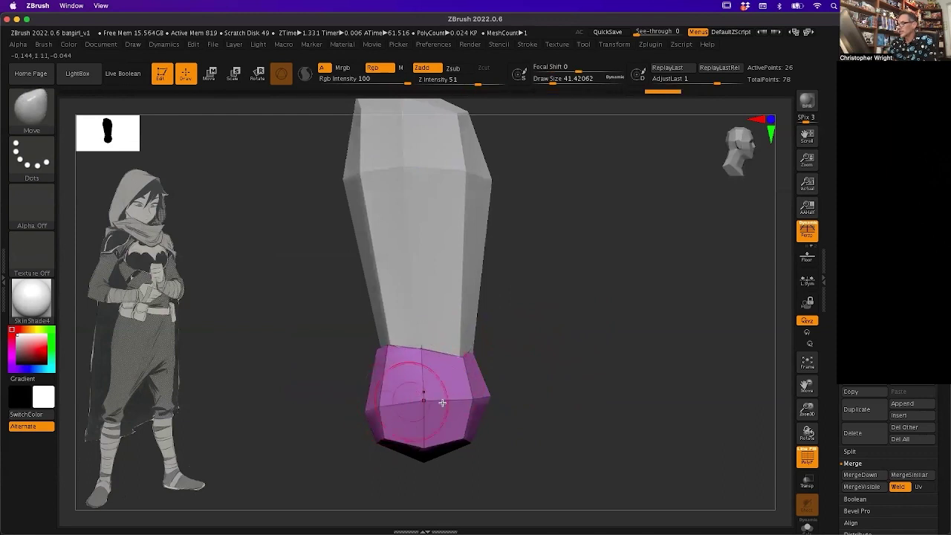
Reshape the pelvis block's sides and pull its front top edge to follow the torso's V-shaped base
{"action": "left_click_drag", "start_coordinate": [452, 396], "coordinate": [452, 411]}
{"action": "left_click_drag", "start_coordinate": [596, 345], "coordinate": [459, 383]}
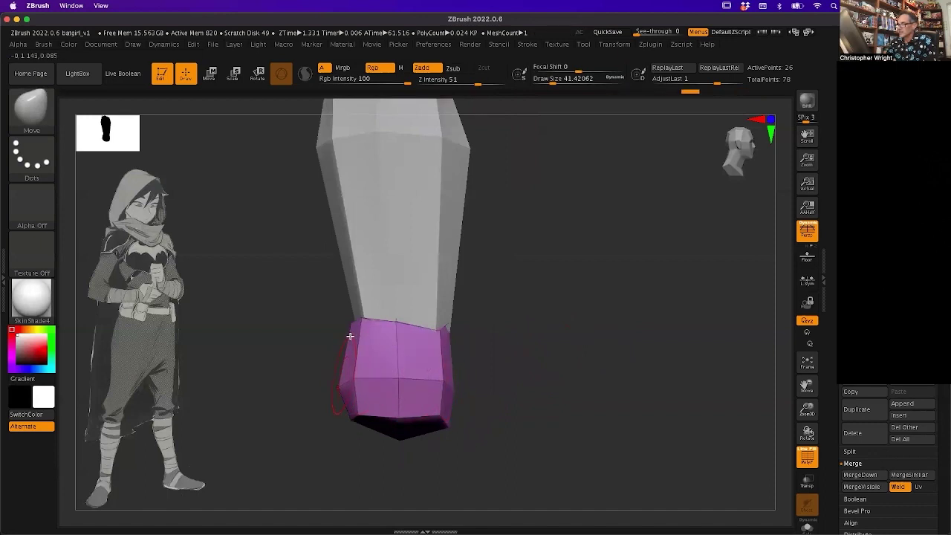
{"action": "mouse_move", "coordinate": [550, 321]}
{"action": "left_mouse_down"}
{"action": "mouse_move", "coordinate": [581, 315]}
{"action": "mouse_move", "coordinate": [535, 337]}
{"action": "mouse_move", "coordinate": [383, 350]}
{"action": "mouse_move", "coordinate": [381, 368]}
{"action": "left_mouse_up"}
{"action": "left_click_drag", "start_coordinate": [426, 344], "coordinate": [427, 349]}
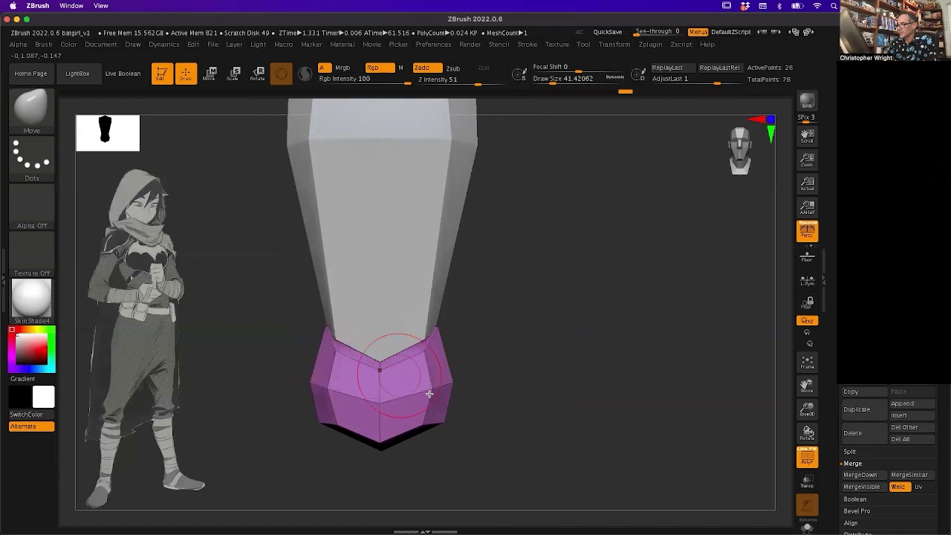
Reduce the Move brush's draw size to about 33 and reposition the pelvis block's lower corners and front middle points
{"action": "left_click_drag", "start_coordinate": [456, 400], "coordinate": [482, 379], "text": "alt"}
{"action": "key", "text": "s"}
{"action": "left_click_drag", "start_coordinate": [373, 398], "coordinate": [365, 391]}
{"action": "key", "text": "s"}
{"action": "left_click_drag", "start_coordinate": [365, 393], "coordinate": [367, 388]}
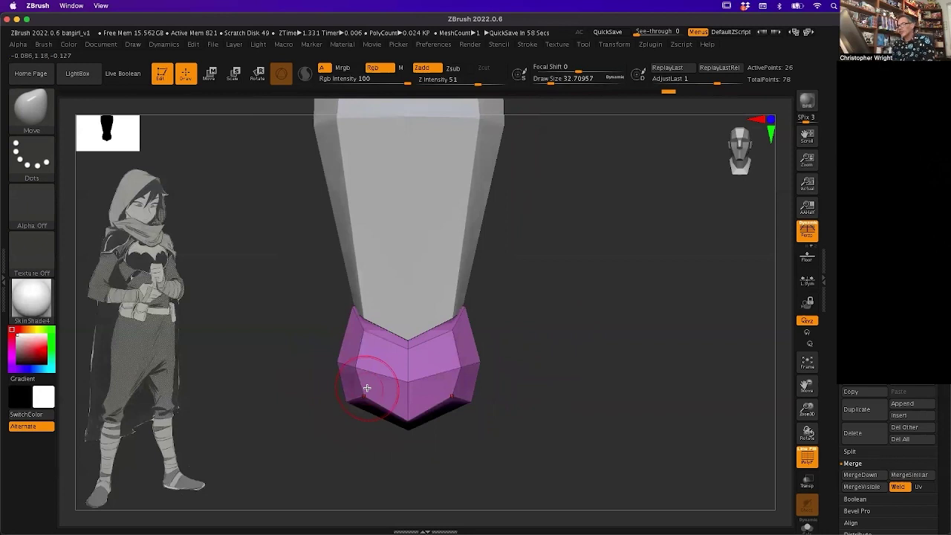
{"action": "left_click_drag", "start_coordinate": [464, 394], "coordinate": [478, 397]}
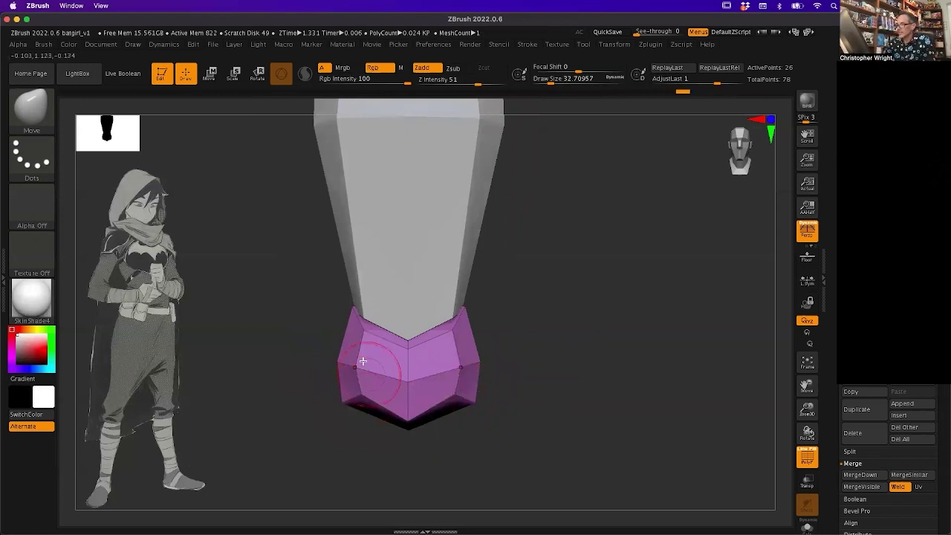
{"action": "left_click_drag", "start_coordinate": [407, 367], "coordinate": [415, 394]}
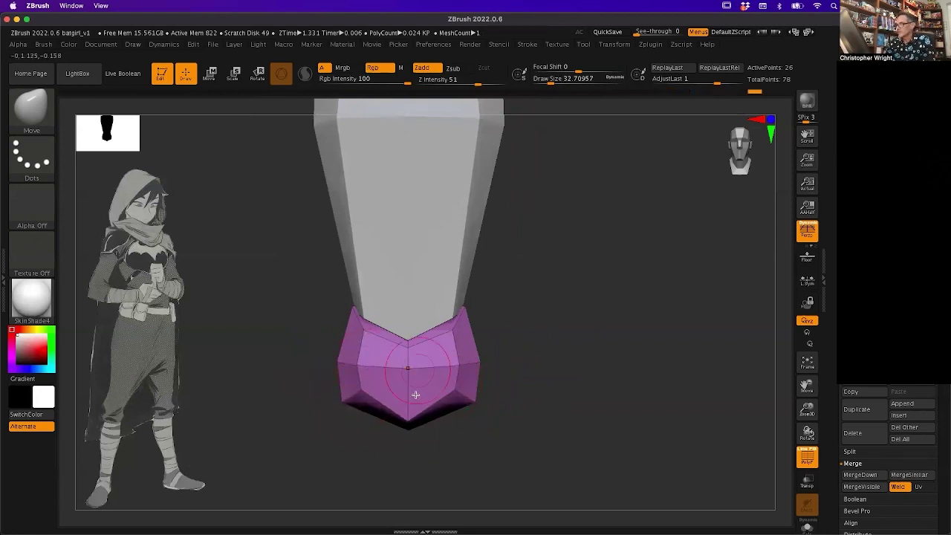
Adjust the pelvis block's side points with the Move brush and tilt the block in side view
{"action": "left_click_drag", "start_coordinate": [455, 363], "coordinate": [450, 342]}
{"action": "mouse_move", "coordinate": [658, 318]}
{"action": "left_mouse_down"}
{"action": "mouse_move", "coordinate": [626, 324]}
{"action": "mouse_move", "coordinate": [579, 376]}
{"action": "left_mouse_up"}
{"action": "key", "text": "e"}
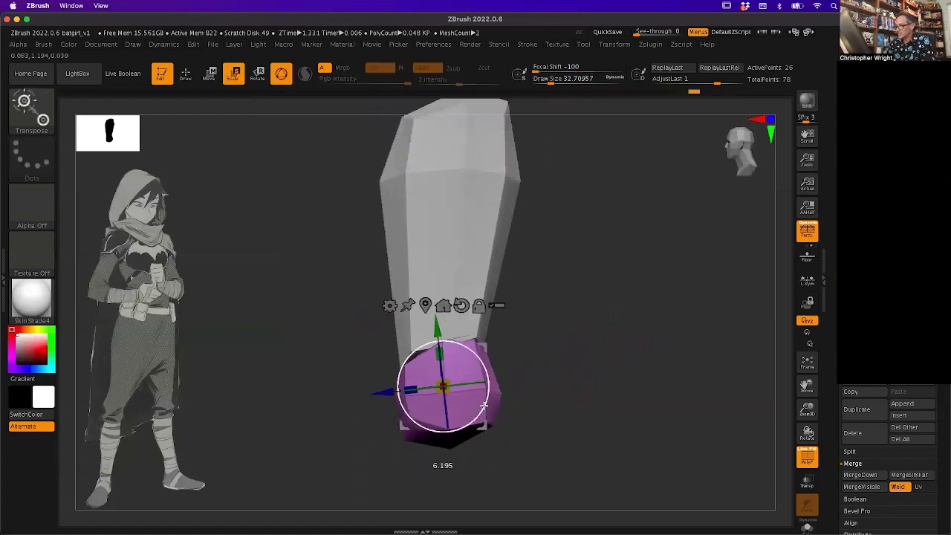
{"action": "left_click_drag", "start_coordinate": [484, 403], "coordinate": [504, 404]}
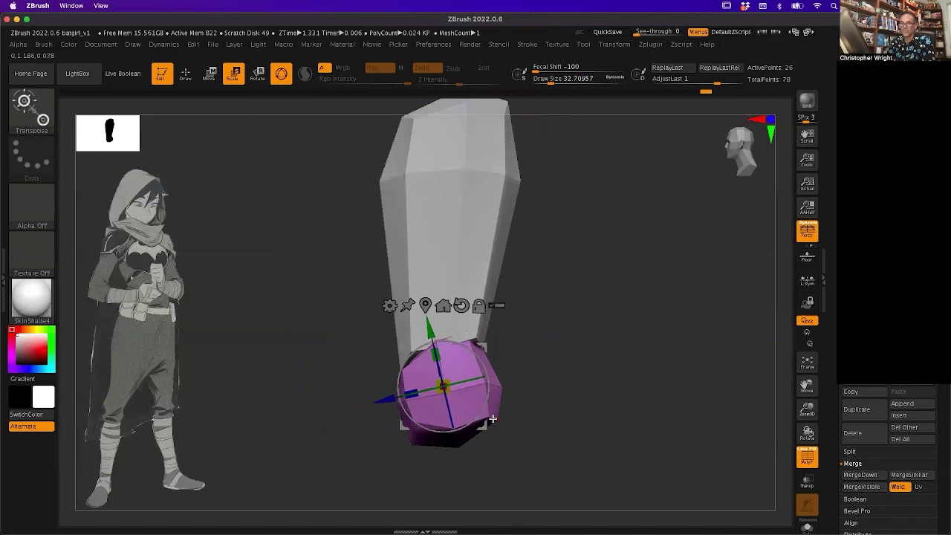
{"action": "left_click_drag", "start_coordinate": [563, 371], "coordinate": [539, 379]}
Select the torso block and tilt it slightly in side view above the pelvis
{"action": "left_click", "coordinate": [454, 251]}
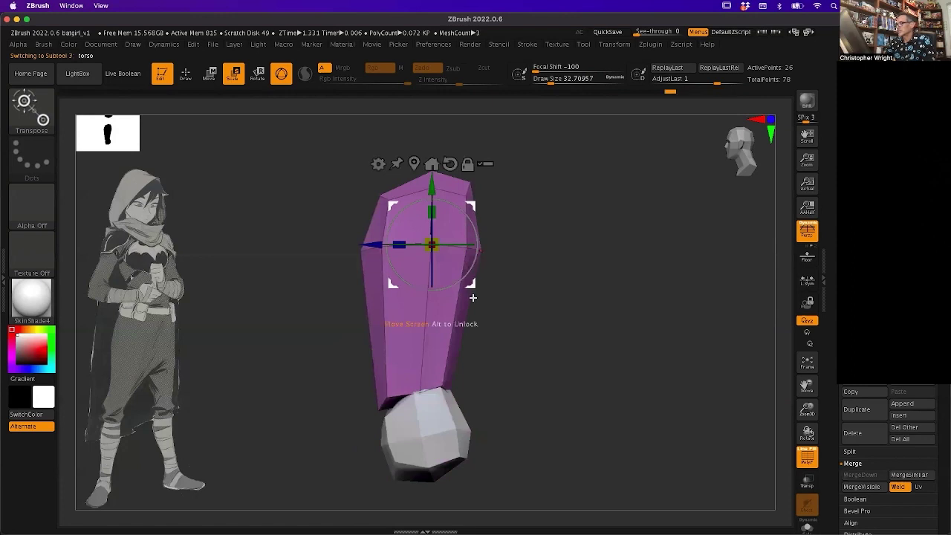
{"action": "left_click_drag", "start_coordinate": [466, 280], "coordinate": [483, 284]}
{"action": "left_click_drag", "start_coordinate": [537, 297], "coordinate": [533, 294], "text": "alt"}
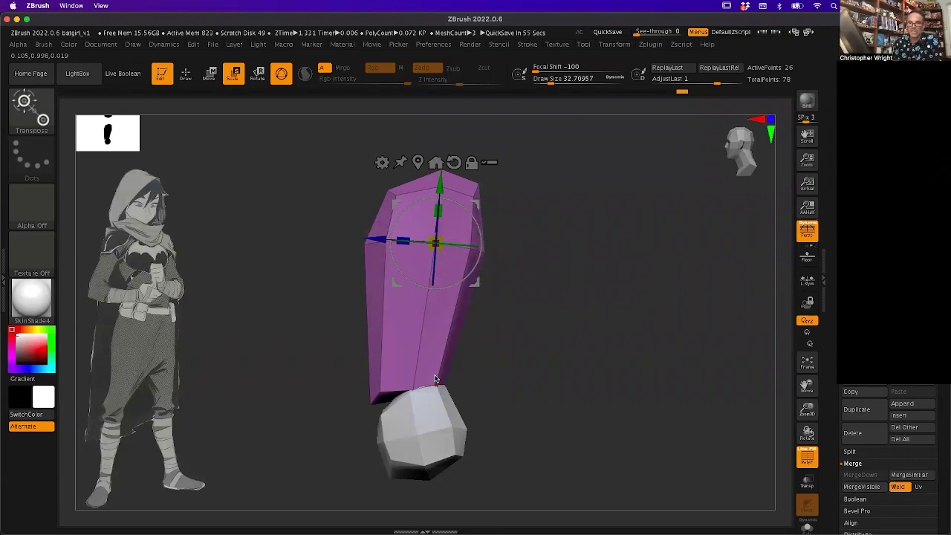
Set the Move brush's draw size to about 39 and pull the torso's lower edge points down onto the pelvis
{"action": "key", "text": "q"}
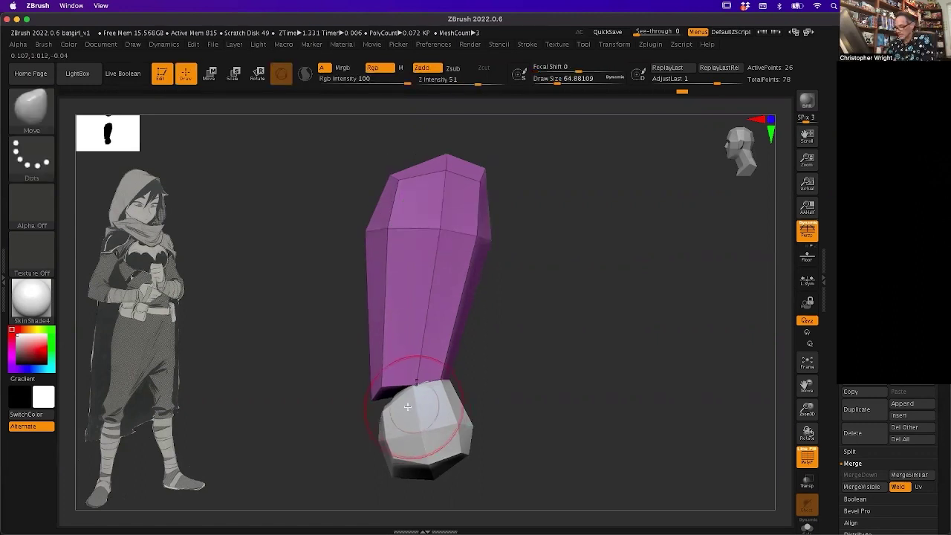
{"action": "key", "text": "s"}
{"action": "left_click_drag", "start_coordinate": [411, 405], "coordinate": [388, 390]}
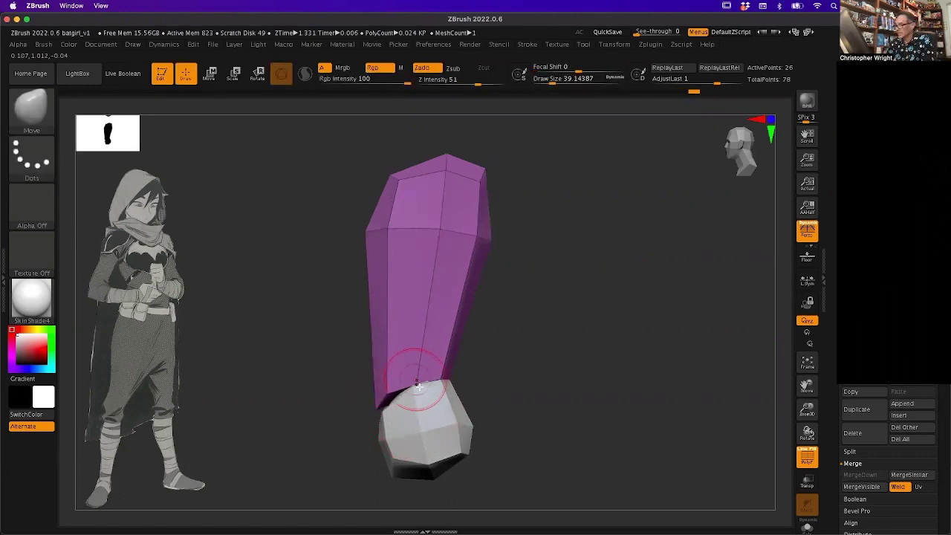
{"action": "left_click_drag", "start_coordinate": [418, 387], "coordinate": [422, 389]}
{"action": "left_click_drag", "start_coordinate": [388, 393], "coordinate": [393, 395]}
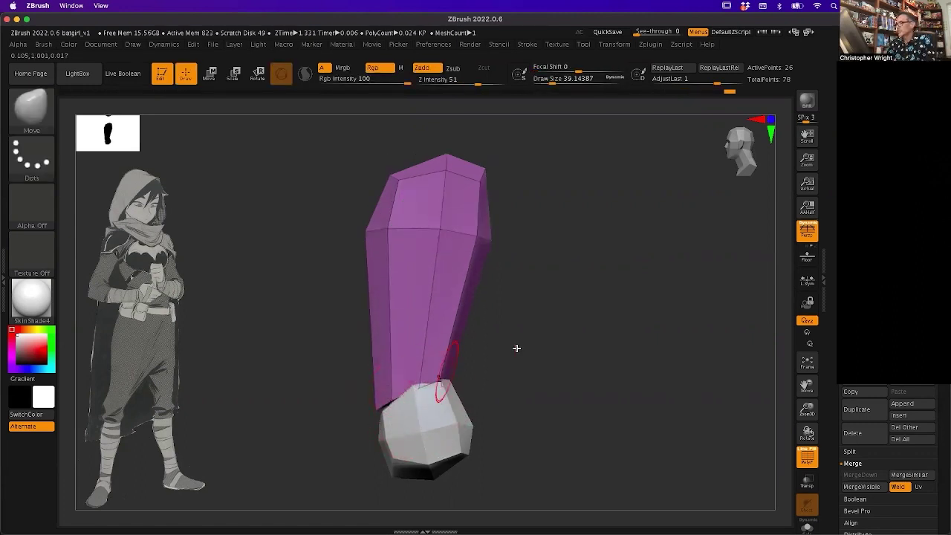
{"action": "left_click_drag", "start_coordinate": [516, 346], "coordinate": [508, 353], "text": "shift"}
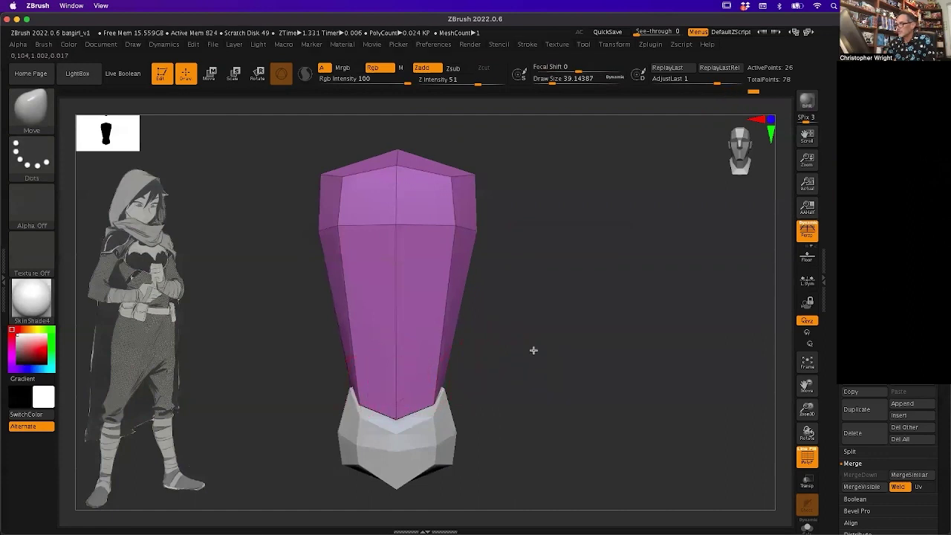
Select the pelvis block and reshape its middle and lower edges from the back with the Move brush
{"action": "left_click", "coordinate": [362, 408], "text": "alt"}
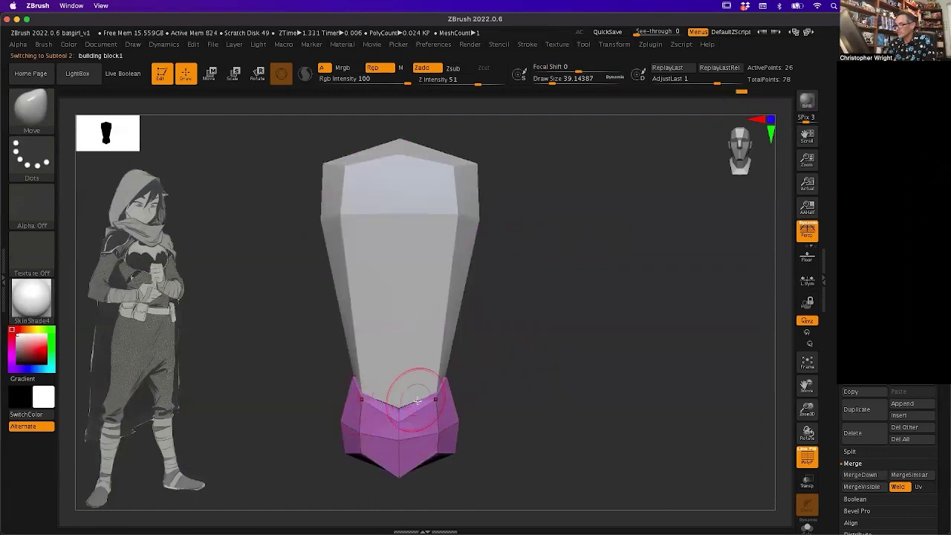
{"action": "mouse_move", "coordinate": [503, 382]}
{"action": "left_mouse_down", "text": "alt"}
{"action": "mouse_move", "coordinate": [509, 359]}
{"action": "mouse_move", "coordinate": [520, 371]}
{"action": "mouse_move", "coordinate": [476, 373]}
{"action": "left_mouse_up", "text": "alt"}
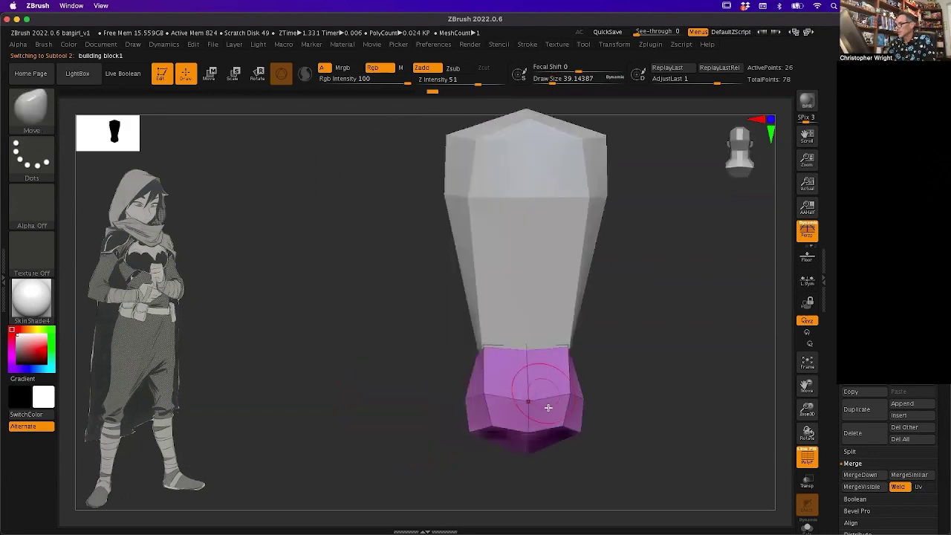
{"action": "left_click_drag", "start_coordinate": [497, 413], "coordinate": [485, 414]}
{"action": "left_click_drag", "start_coordinate": [666, 377], "coordinate": [607, 369], "text": "alt"}
{"action": "left_click_drag", "start_coordinate": [468, 415], "coordinate": [466, 420]}
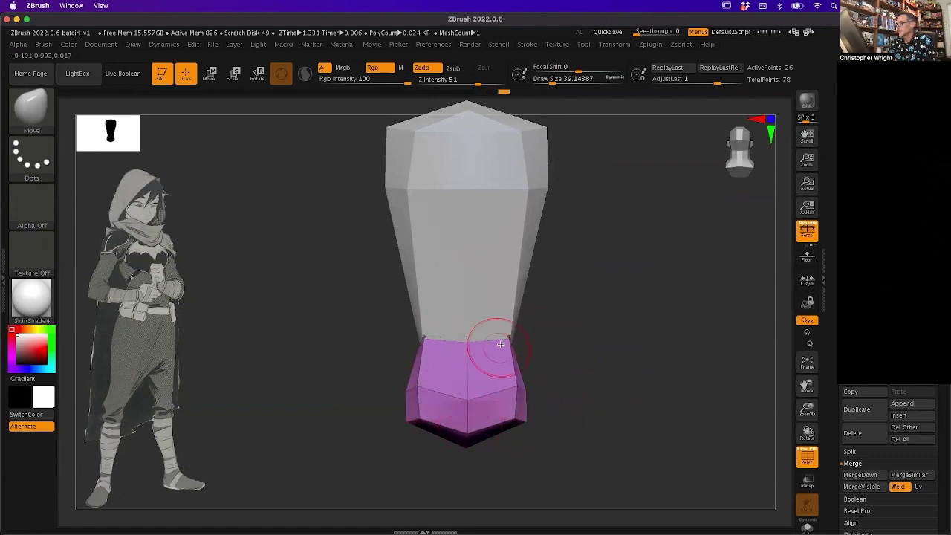
Pull the pelvis block's front edge forward in side view to sit under the torso's front point
{"action": "left_click_drag", "start_coordinate": [577, 334], "coordinate": [651, 331]}
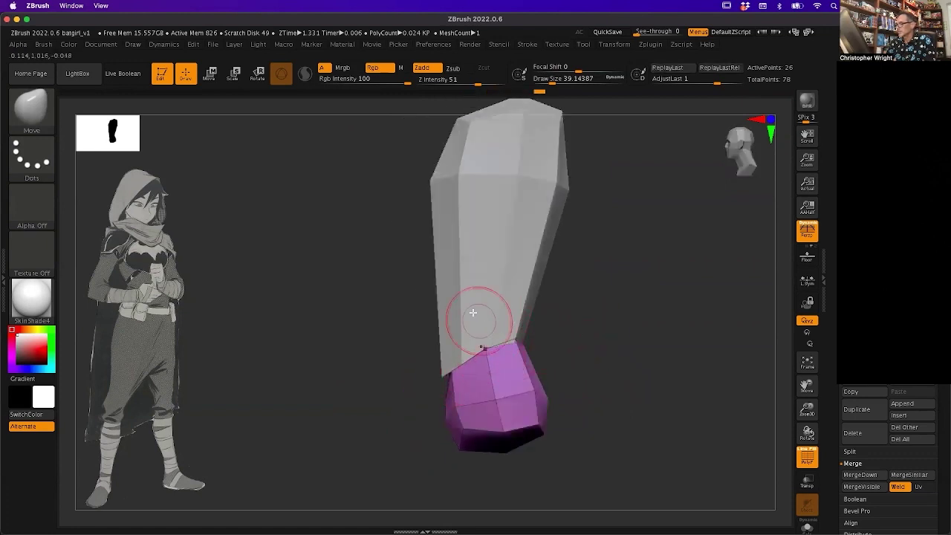
{"action": "left_click_drag", "start_coordinate": [520, 313], "coordinate": [520, 370]}
{"action": "left_click_drag", "start_coordinate": [390, 435], "coordinate": [379, 436]}
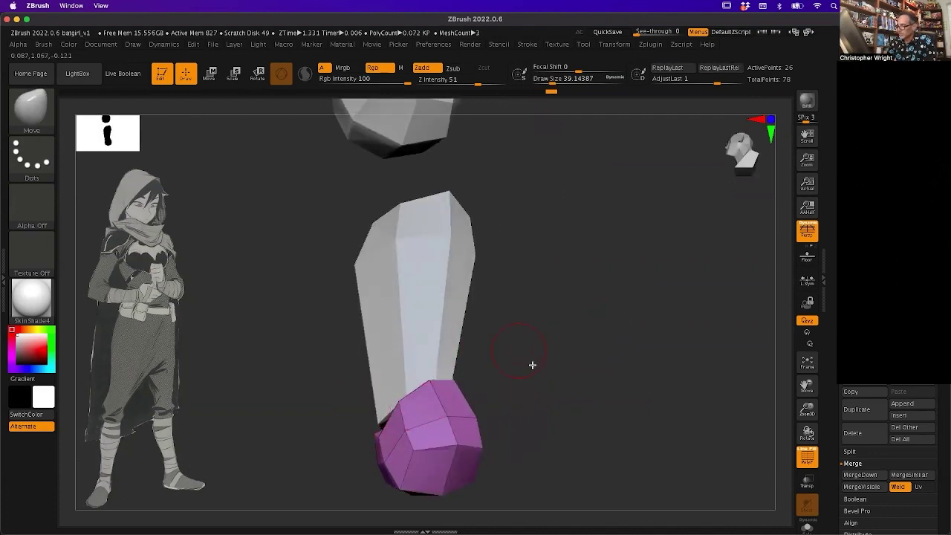
{"action": "left_click_drag", "start_coordinate": [532, 365], "coordinate": [500, 381]}
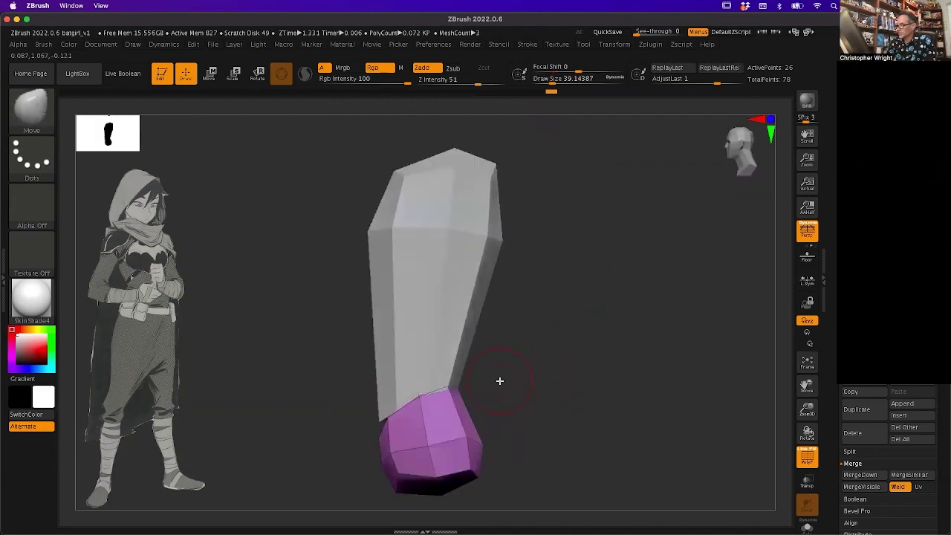
Select the torso block, pull its front bottom point further down over the pelvis, and refine its side contour
{"action": "left_click", "coordinate": [435, 310], "text": "alt"}
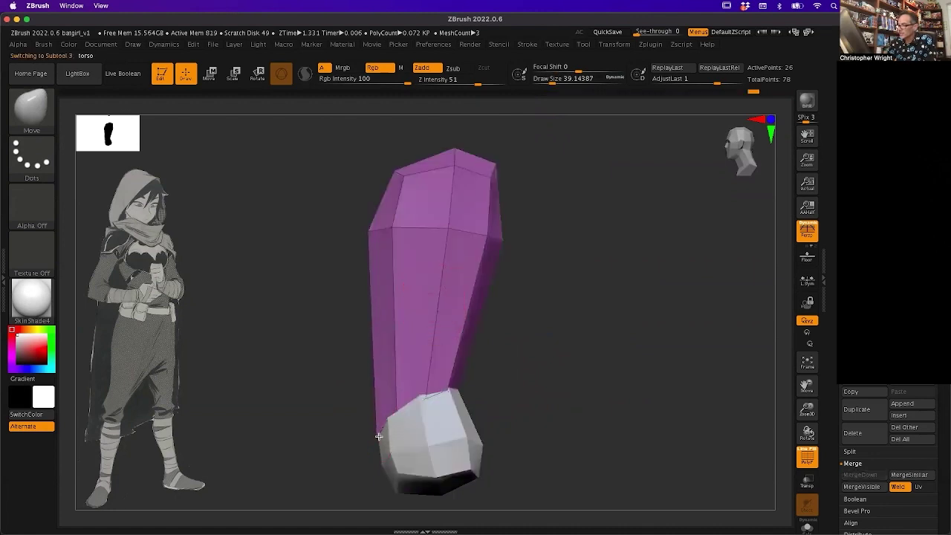
{"action": "left_click_drag", "start_coordinate": [549, 358], "coordinate": [379, 418]}
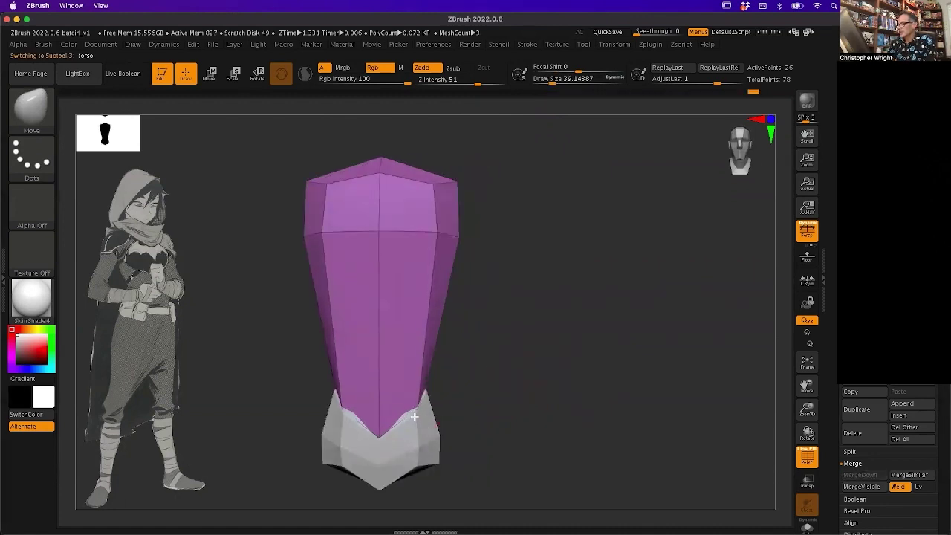
{"action": "left_click_drag", "start_coordinate": [487, 405], "coordinate": [490, 343], "text": "alt"}
{"action": "left_click_drag", "start_coordinate": [424, 306], "coordinate": [427, 306]}
{"action": "left_click_drag", "start_coordinate": [496, 318], "coordinate": [431, 322]}
{"action": "left_click_drag", "start_coordinate": [509, 323], "coordinate": [508, 272]}
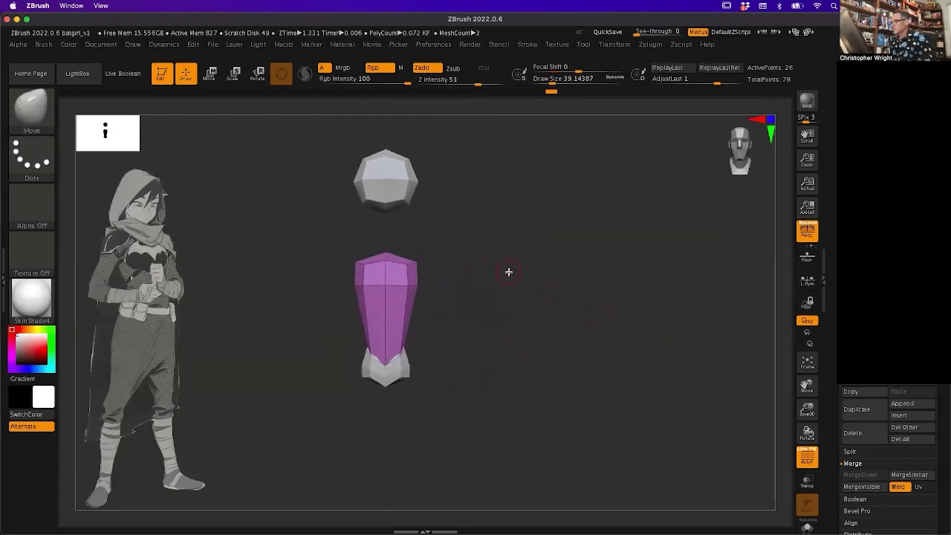
Select the original building block and move it straight up, well clear of the torso
{"action": "left_click_drag", "start_coordinate": [571, 297], "coordinate": [578, 315], "text": "alt"}
{"action": "left_click_drag", "start_coordinate": [834, 182], "coordinate": [837, 299]}
{"action": "left_click", "coordinate": [866, 256]}
{"action": "key", "text": "w"}
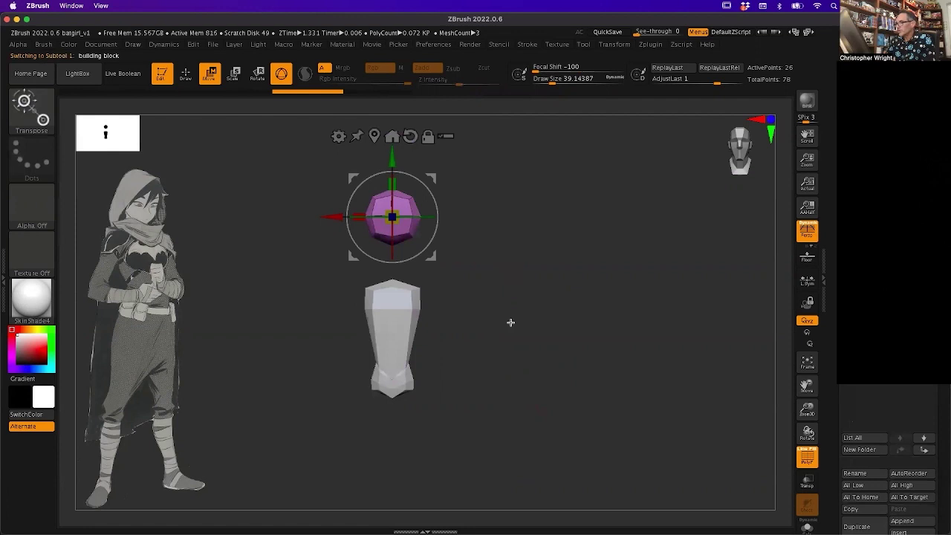
{"action": "left_click_drag", "start_coordinate": [531, 259], "coordinate": [539, 278], "text": "alt"}
{"action": "left_click_drag", "start_coordinate": [402, 184], "coordinate": [405, 96]}
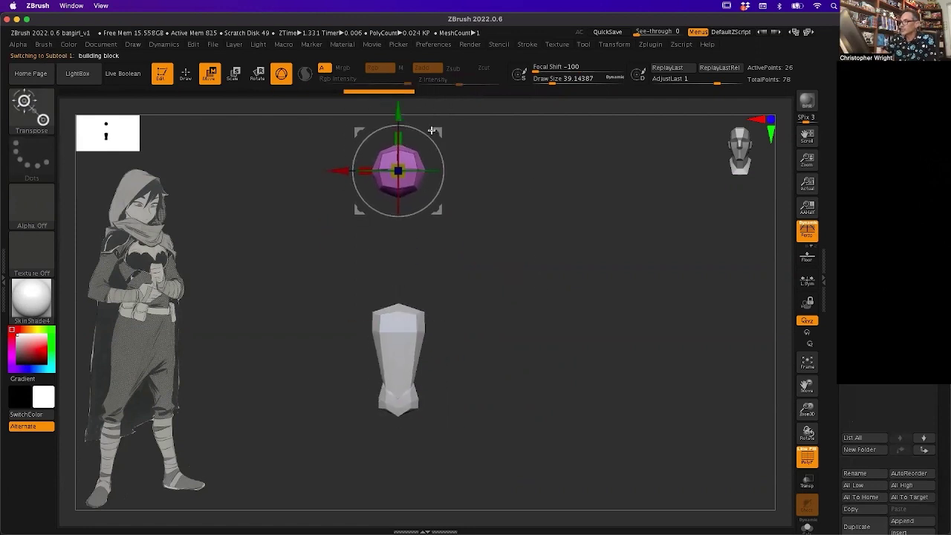
{"action": "left_click_drag", "start_coordinate": [512, 176], "coordinate": [522, 244], "text": "alt"}
{"action": "left_click_drag", "start_coordinate": [409, 180], "coordinate": [409, 170]}
Duplicate the building block, move the copy down above the torso as the head, and scale it to fit
{"action": "left_click_drag", "start_coordinate": [578, 265], "coordinate": [582, 275], "text": "alt"}
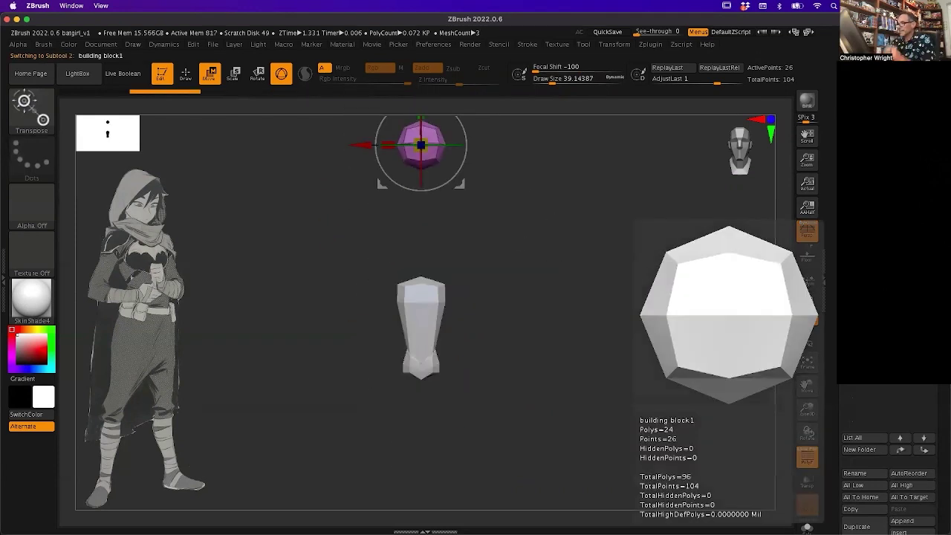
{"action": "left_click_drag", "start_coordinate": [528, 214], "coordinate": [543, 250], "text": "alt"}
{"action": "left_click_drag", "start_coordinate": [462, 232], "coordinate": [454, 312]}
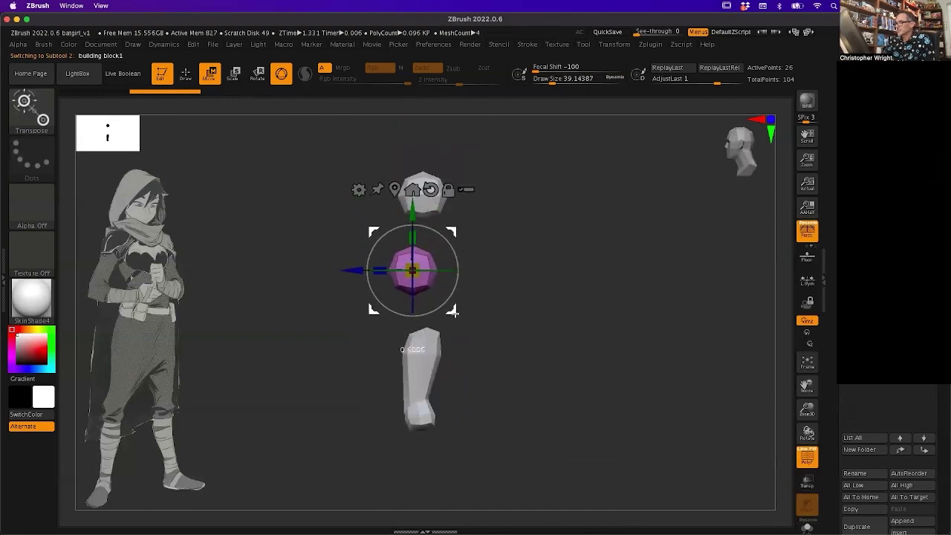
{"action": "key", "text": "f"}
{"action": "left_click_drag", "start_coordinate": [541, 321], "coordinate": [520, 290]}
{"action": "left_click_drag", "start_coordinate": [441, 237], "coordinate": [424, 252]}
{"action": "left_click_drag", "start_coordinate": [477, 238], "coordinate": [460, 227]}
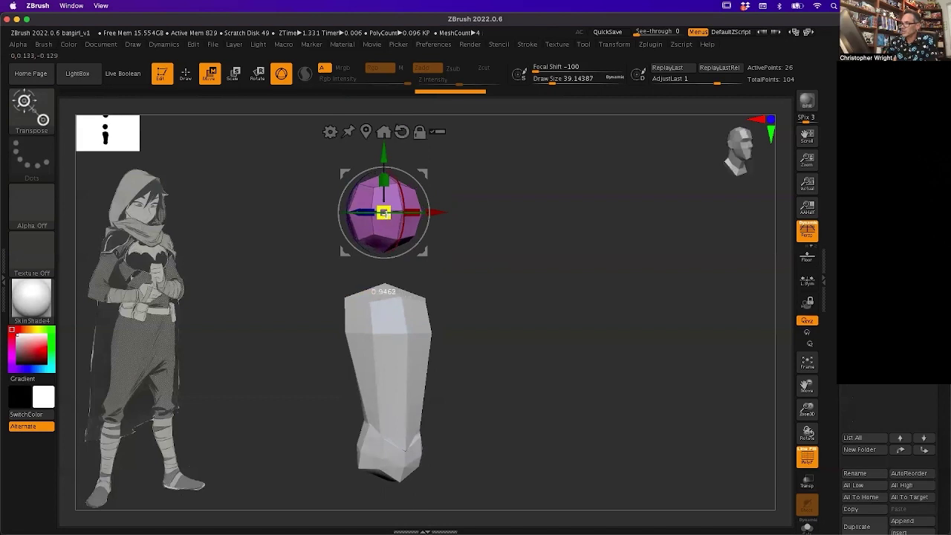
{"action": "mouse_move", "coordinate": [557, 222]}
{"action": "left_mouse_down"}
{"action": "mouse_move", "coordinate": [537, 228]}
{"action": "mouse_move", "coordinate": [552, 242]}
{"action": "left_mouse_up"}
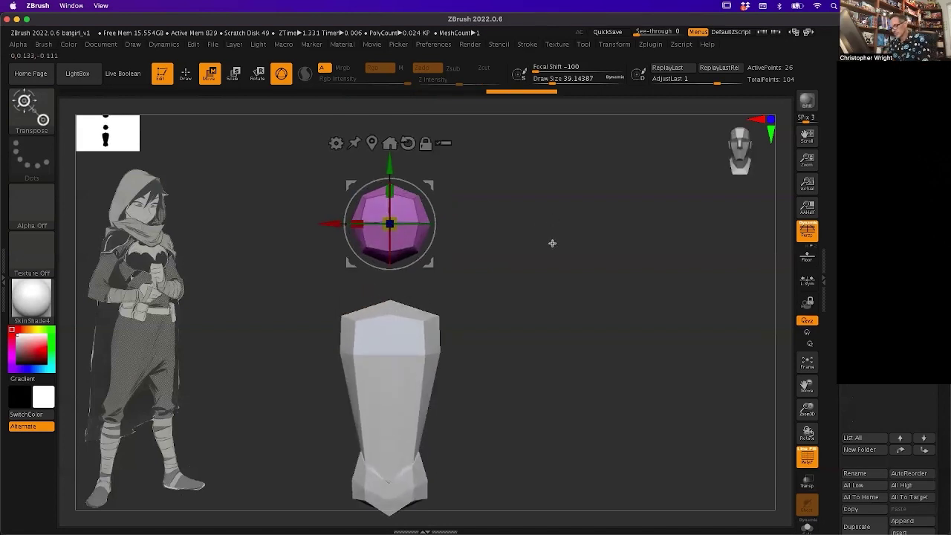
Shape the head block with the Move brush, pulling the lower front into a chin and jaw and narrowing the sides
{"action": "key", "text": "q"}
{"action": "key", "text": "b"}
{"action": "key", "text": "m"}
{"action": "key", "text": "v"}
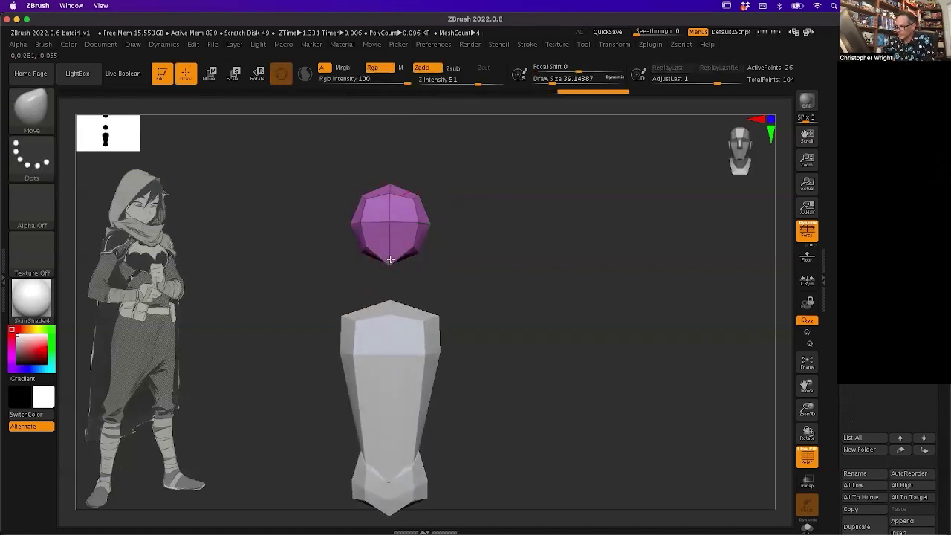
{"action": "left_click_drag", "start_coordinate": [564, 250], "coordinate": [519, 274]}
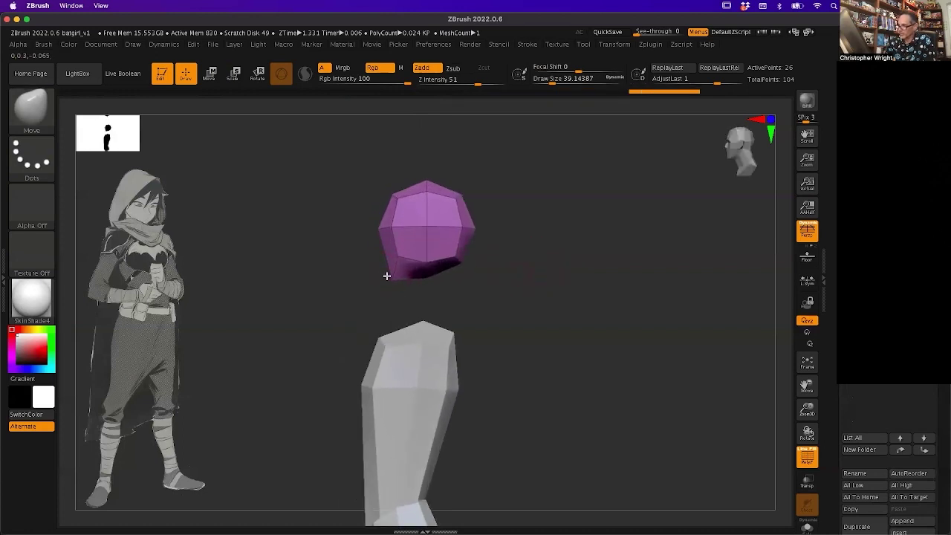
{"action": "left_click_drag", "start_coordinate": [386, 276], "coordinate": [415, 273]}
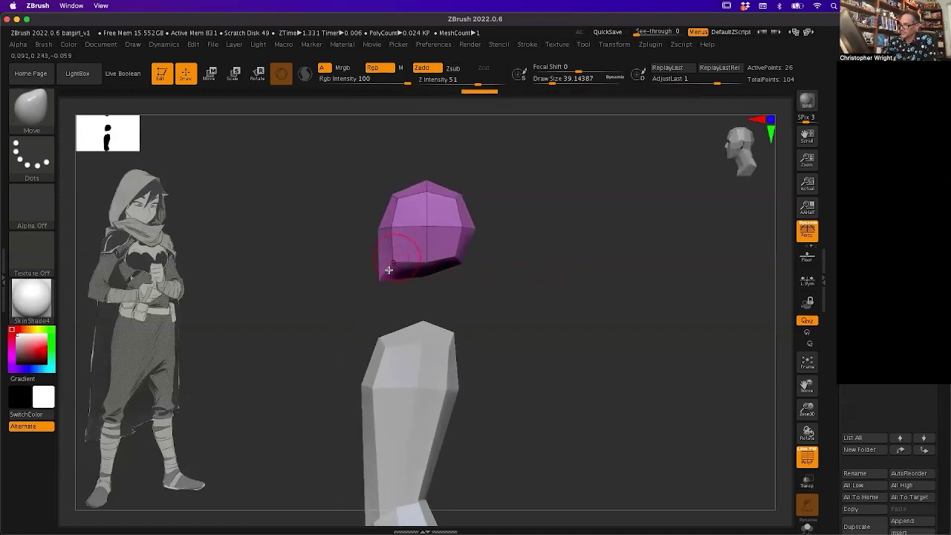
{"action": "mouse_move", "coordinate": [501, 260]}
{"action": "left_mouse_down"}
{"action": "mouse_move", "coordinate": [565, 278]}
{"action": "mouse_move", "coordinate": [554, 287]}
{"action": "mouse_move", "coordinate": [506, 275]}
{"action": "left_mouse_up"}
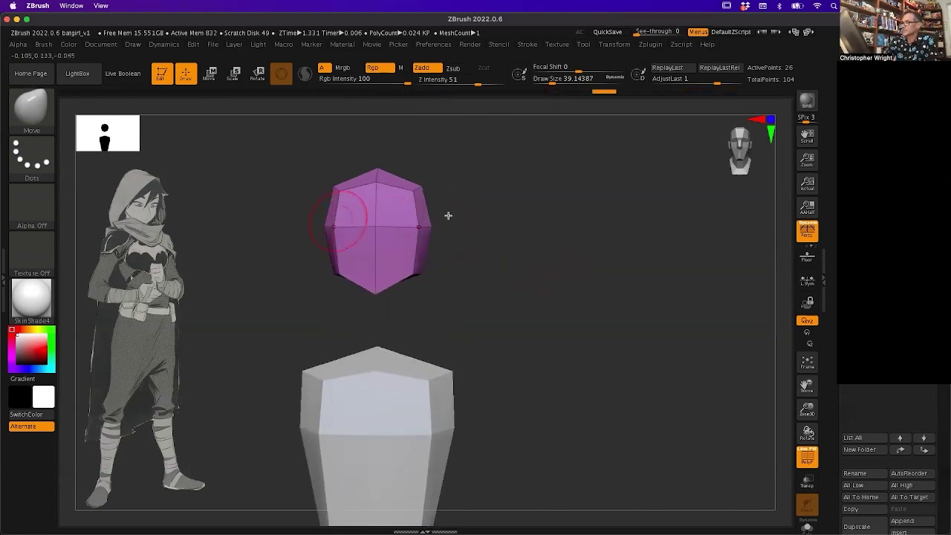
{"action": "left_click_drag", "start_coordinate": [545, 246], "coordinate": [580, 253]}
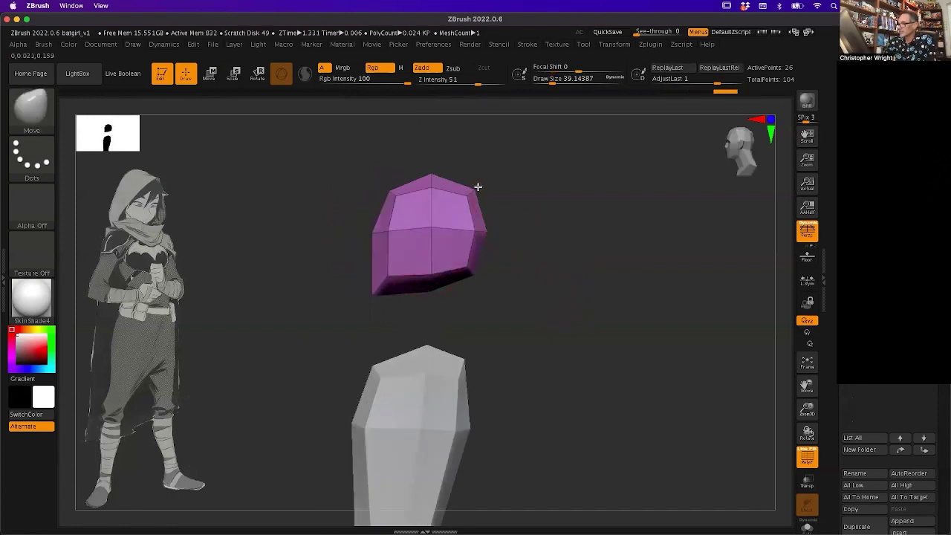
{"action": "left_click_drag", "start_coordinate": [513, 204], "coordinate": [594, 272]}
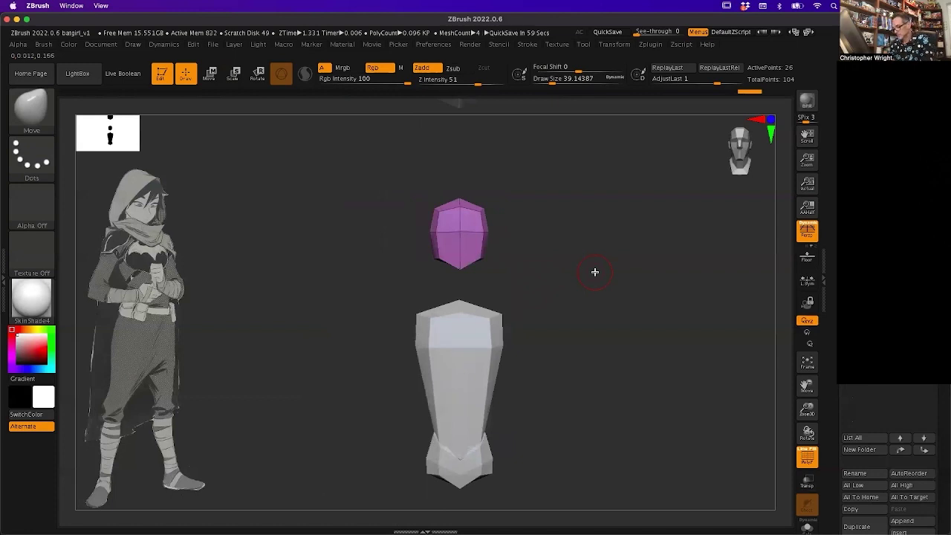
Select the original building block above the head and duplicate it for the next body part
{"action": "key", "text": "w"}
{"action": "key", "text": "f"}
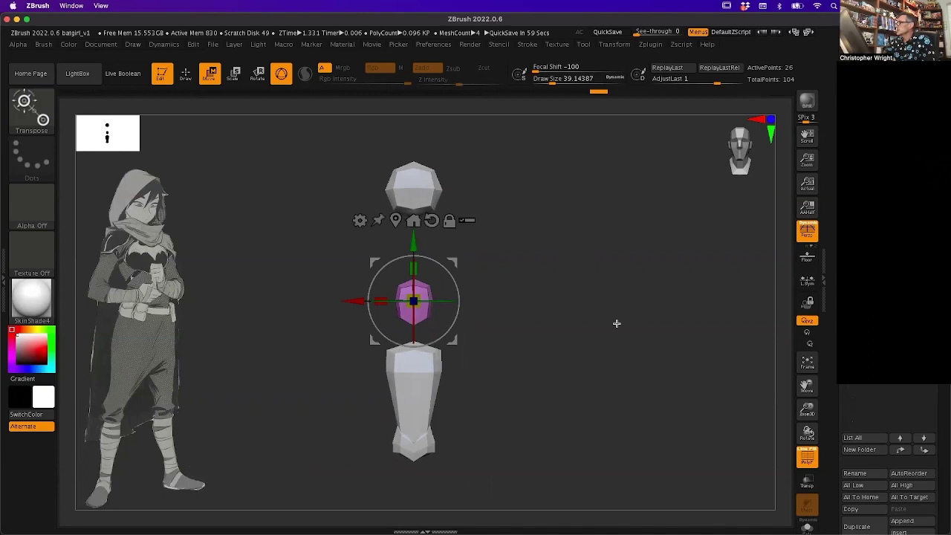
{"action": "left_click", "coordinate": [877, 279]}
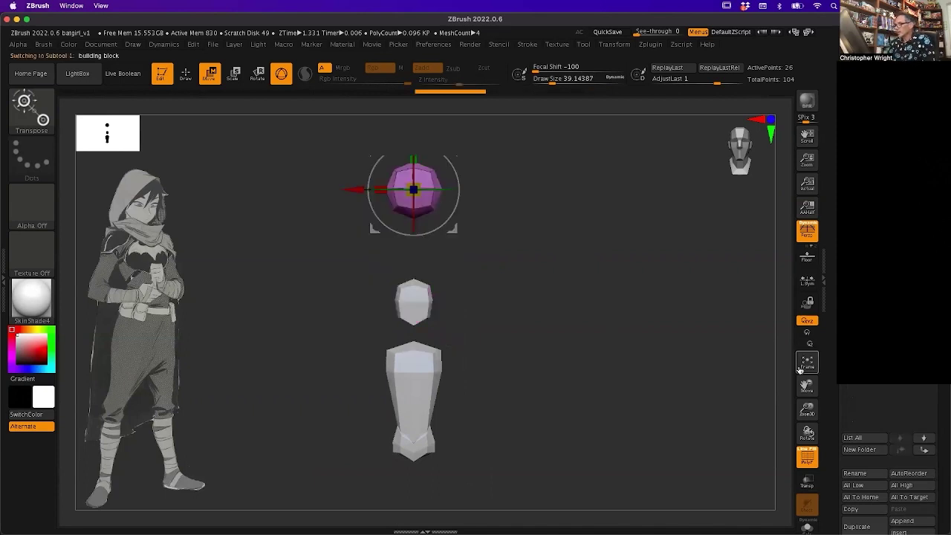
{"action": "left_click_drag", "start_coordinate": [599, 333], "coordinate": [607, 356]}
{"action": "key", "text": "ctrl+shift+d"}
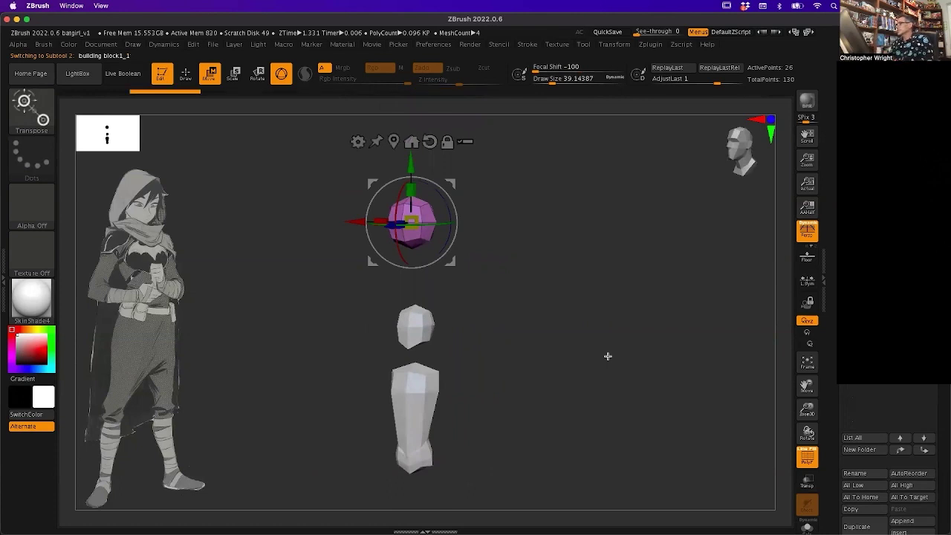
{"action": "scroll", "coordinate": [841, 414], "scroll_direction": "down", "scroll_amount": 10}
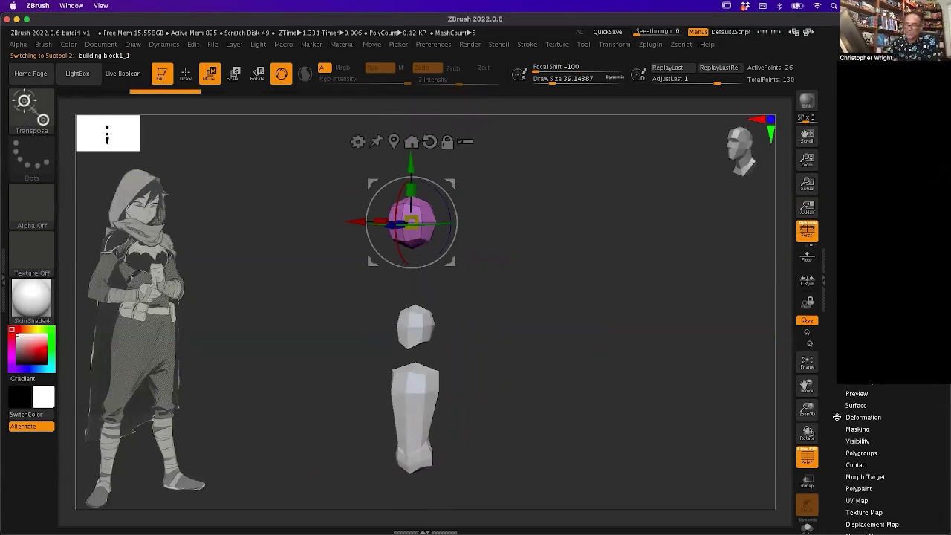
{"action": "scroll", "coordinate": [837, 417], "scroll_direction": "down", "scroll_amount": 5}
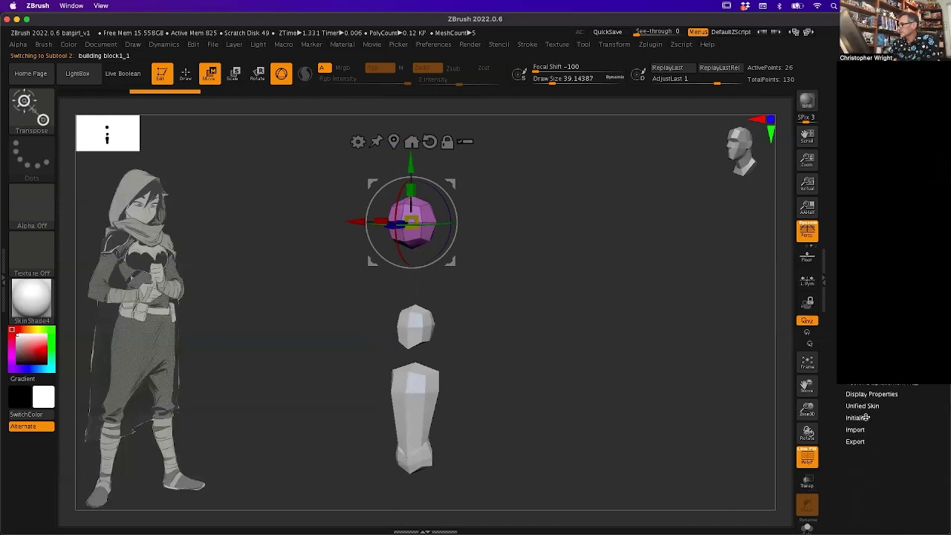
{"action": "scroll", "coordinate": [870, 446], "scroll_direction": "down", "scroll_amount": 3}
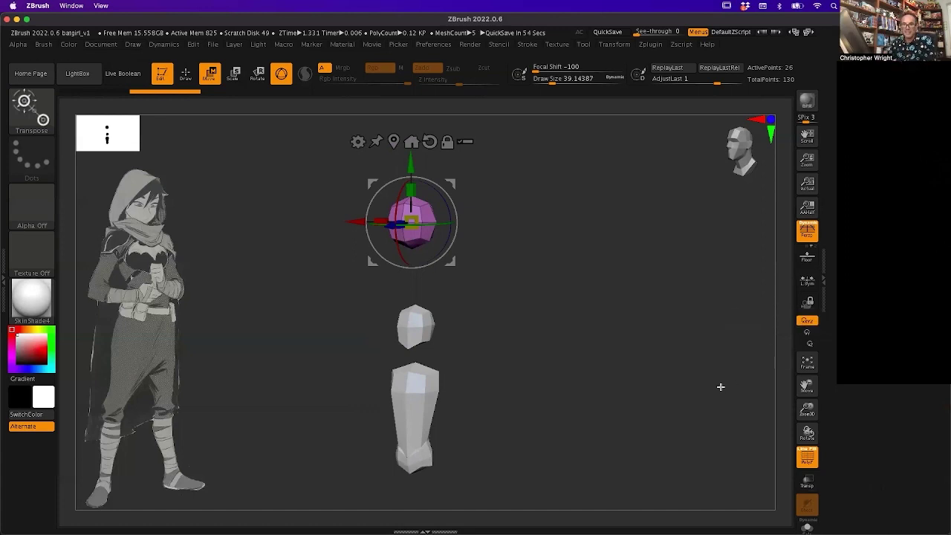
Assign a polygroup to the new cylindrical building block and move it straight up, above the original block
{"action": "left_click_drag", "start_coordinate": [529, 324], "coordinate": [597, 358]}
{"action": "key", "text": "ctrl+w"}
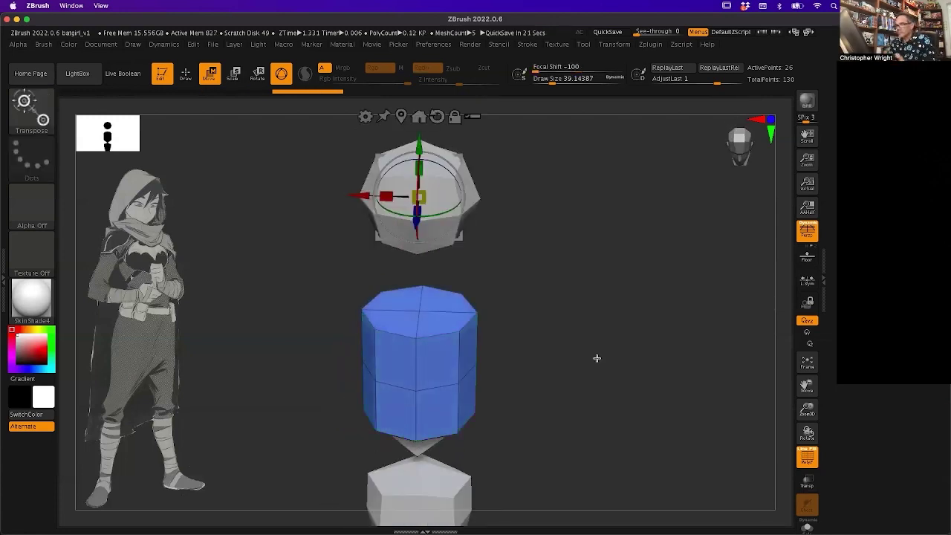
{"action": "mouse_move", "coordinate": [591, 367]}
{"action": "left_mouse_down"}
{"action": "mouse_move", "coordinate": [597, 361]}
{"action": "mouse_move", "coordinate": [584, 378]}
{"action": "mouse_move", "coordinate": [597, 356]}
{"action": "mouse_move", "coordinate": [551, 309]}
{"action": "mouse_move", "coordinate": [593, 374]}
{"action": "left_mouse_up"}
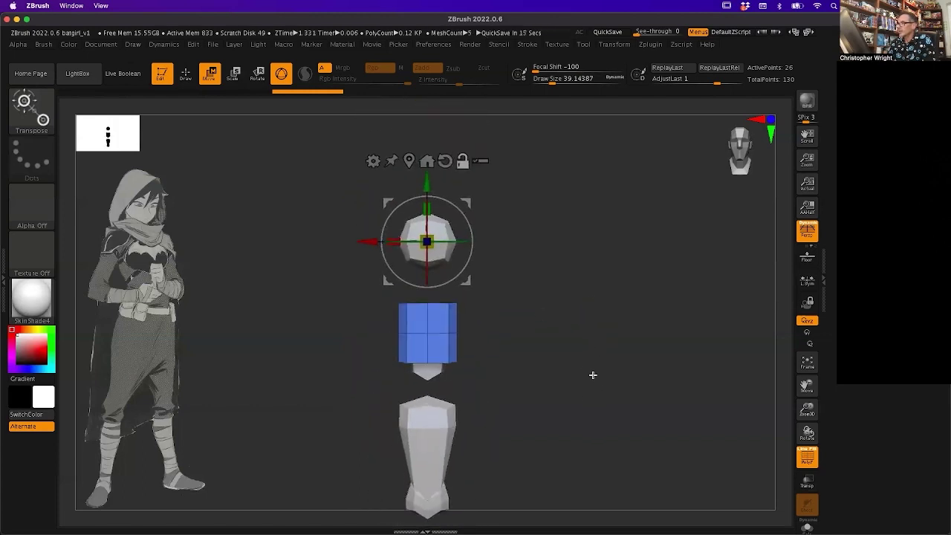
{"action": "left_click", "coordinate": [409, 161], "text": "alt"}
{"action": "left_click_drag", "start_coordinate": [443, 276], "coordinate": [443, 107]}
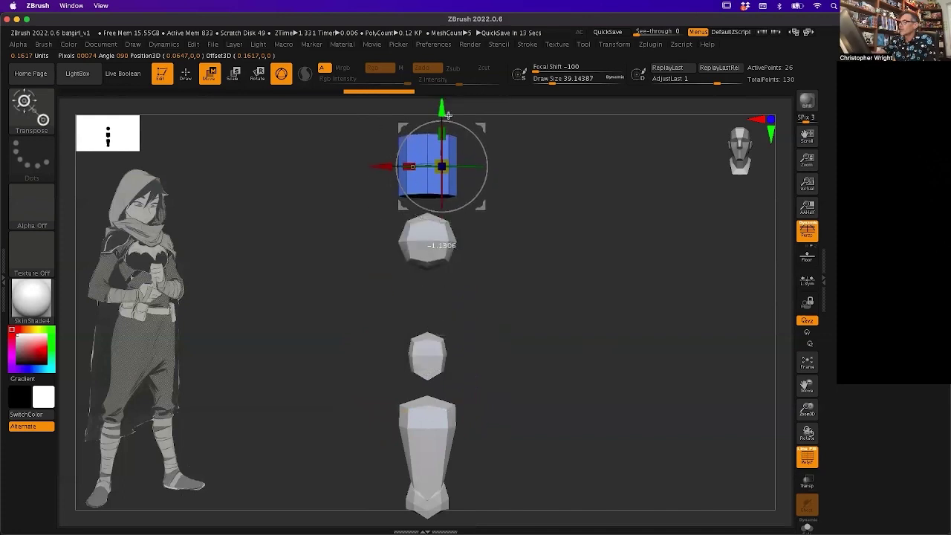
{"action": "left_click_drag", "start_coordinate": [608, 223], "coordinate": [609, 278]}
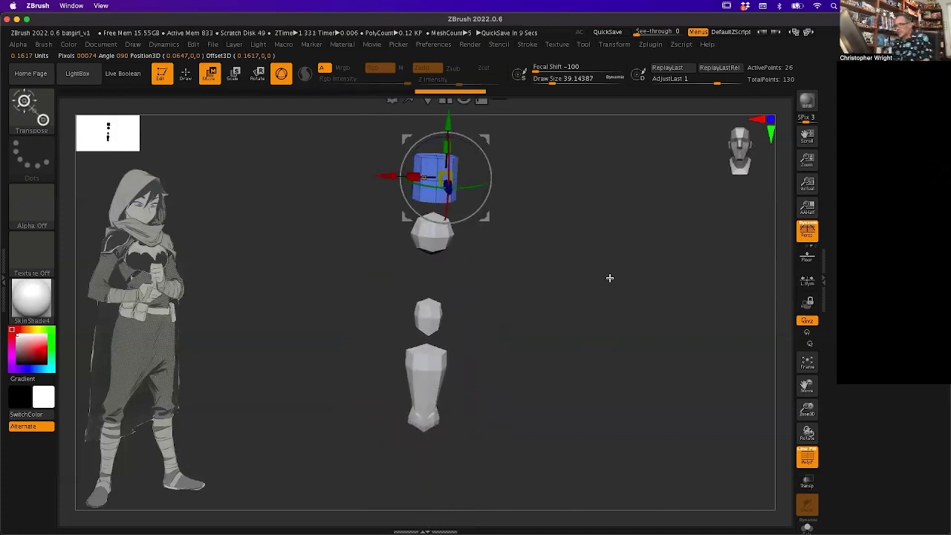
Duplicate the cylindrical block, move the copy down between head and torso as the neck, and scale it to fit
{"action": "left_click_drag", "start_coordinate": [572, 336], "coordinate": [582, 343], "text": "shift"}
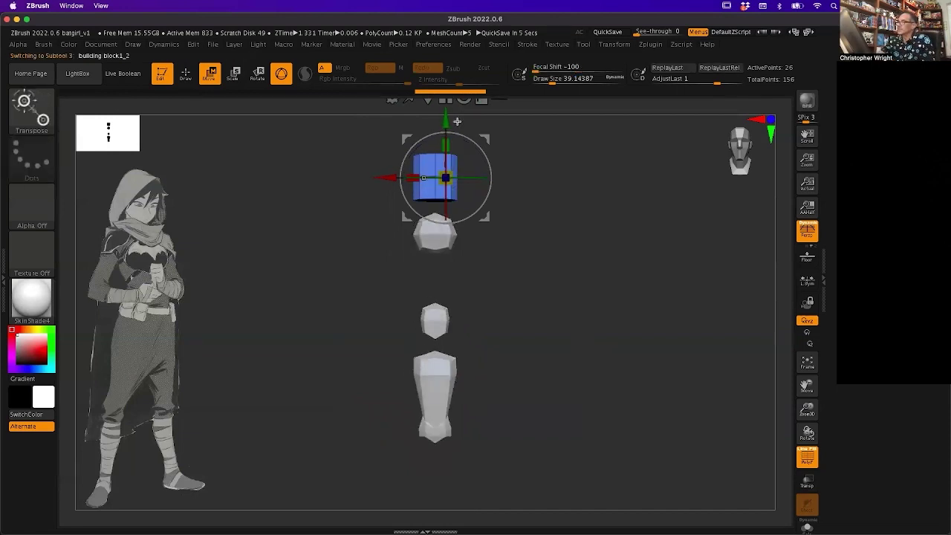
{"action": "left_click_drag", "start_coordinate": [455, 121], "coordinate": [456, 287]}
{"action": "left_click_drag", "start_coordinate": [557, 312], "coordinate": [465, 422], "text": "alt"}
{"action": "left_click_drag", "start_coordinate": [552, 361], "coordinate": [622, 356], "text": "shift"}
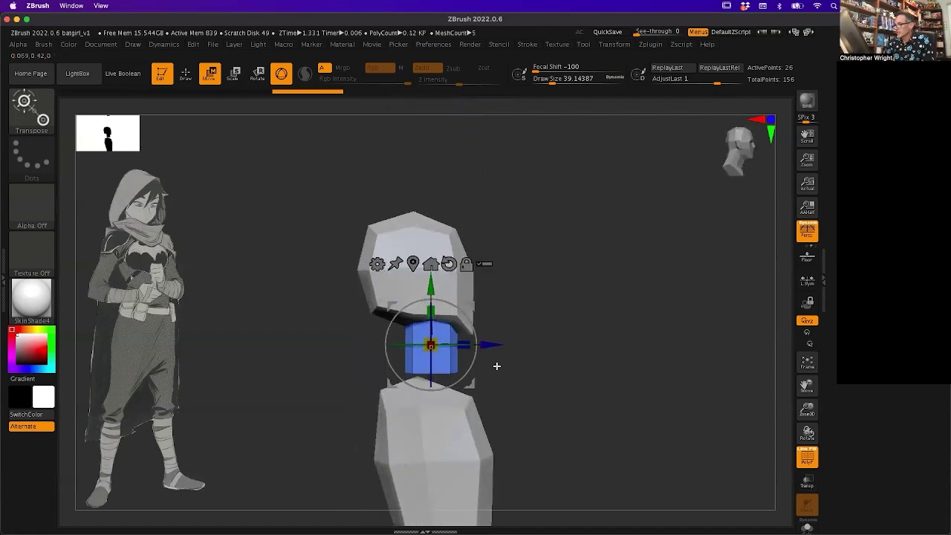
Tilt the neck cylinder forward in side view and stretch it lengthwise to bridge the head and torso
{"action": "left_click_drag", "start_coordinate": [491, 344], "coordinate": [515, 349]}
{"action": "mouse_move", "coordinate": [453, 368]}
{"action": "left_mouse_down"}
{"action": "mouse_move", "coordinate": [451, 360]}
{"action": "mouse_move", "coordinate": [462, 377]}
{"action": "left_mouse_up"}
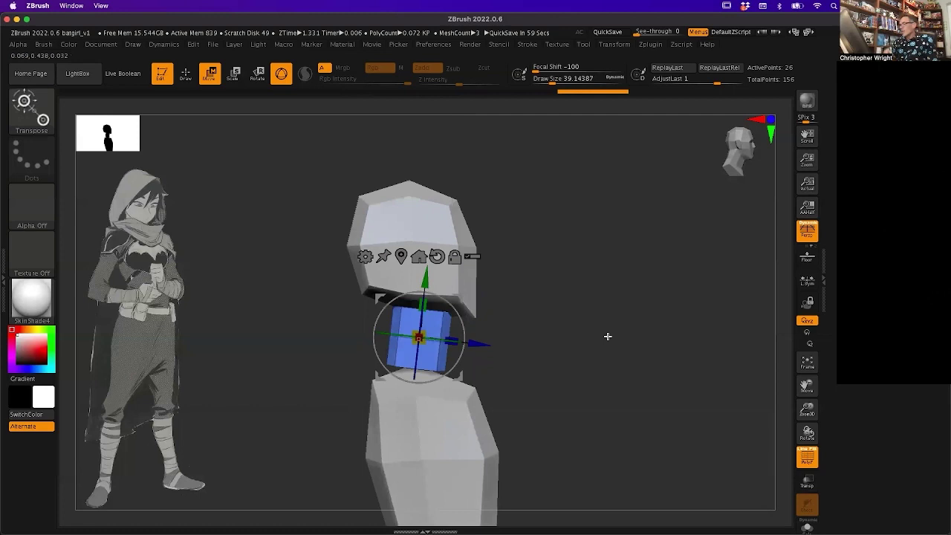
{"action": "left_click_drag", "start_coordinate": [588, 258], "coordinate": [427, 295]}
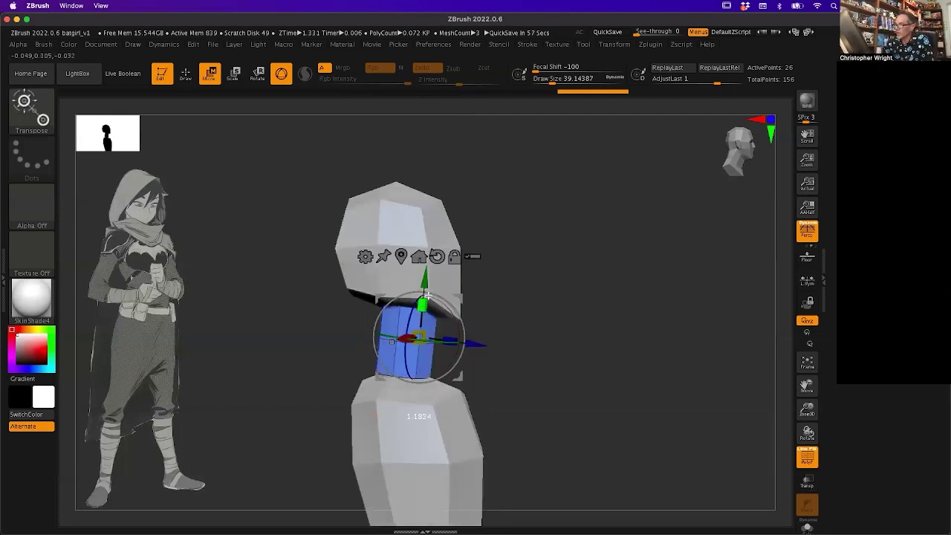
{"action": "left_click_drag", "start_coordinate": [536, 296], "coordinate": [563, 304]}
{"action": "left_click_drag", "start_coordinate": [462, 375], "coordinate": [558, 353]}
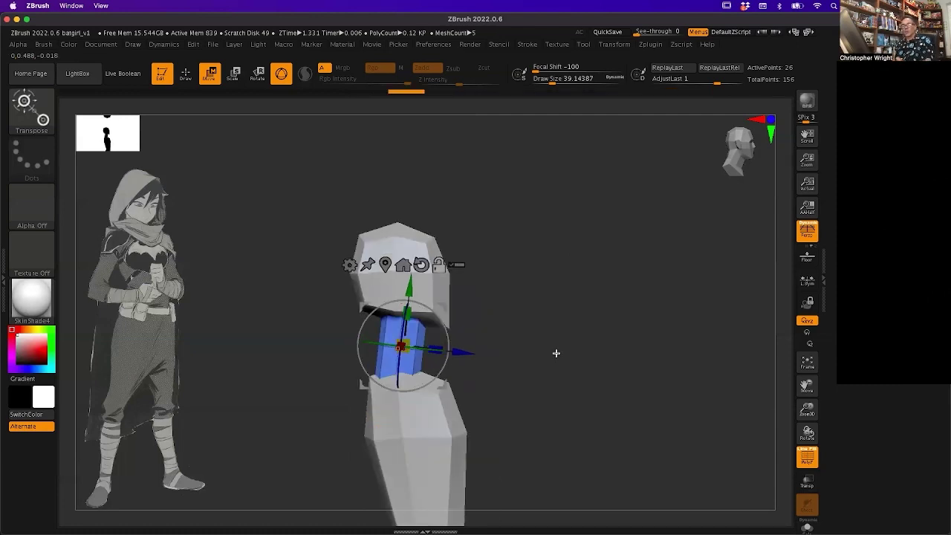
Select the head block and move it slightly forward over the tilted neck
{"action": "left_click", "coordinate": [396, 235], "text": "alt"}
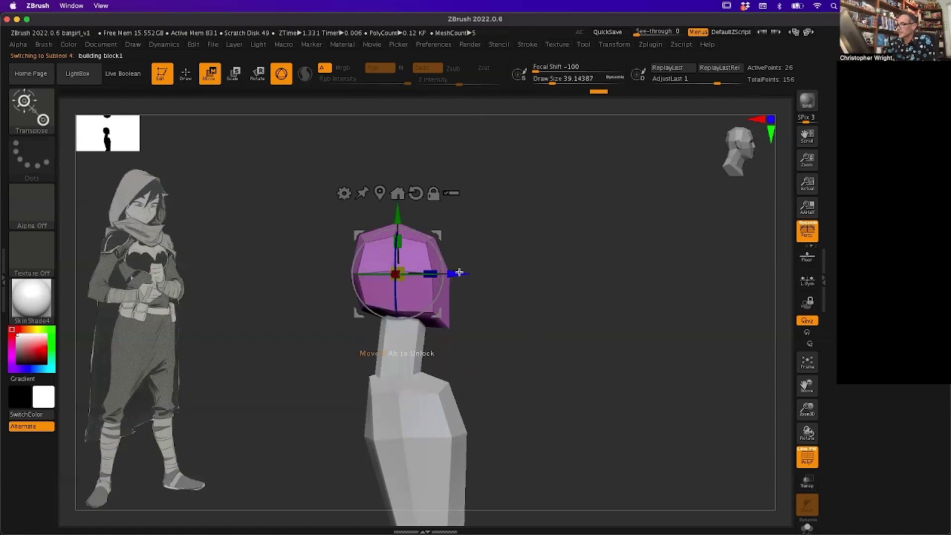
{"action": "left_click_drag", "start_coordinate": [458, 274], "coordinate": [471, 272]}
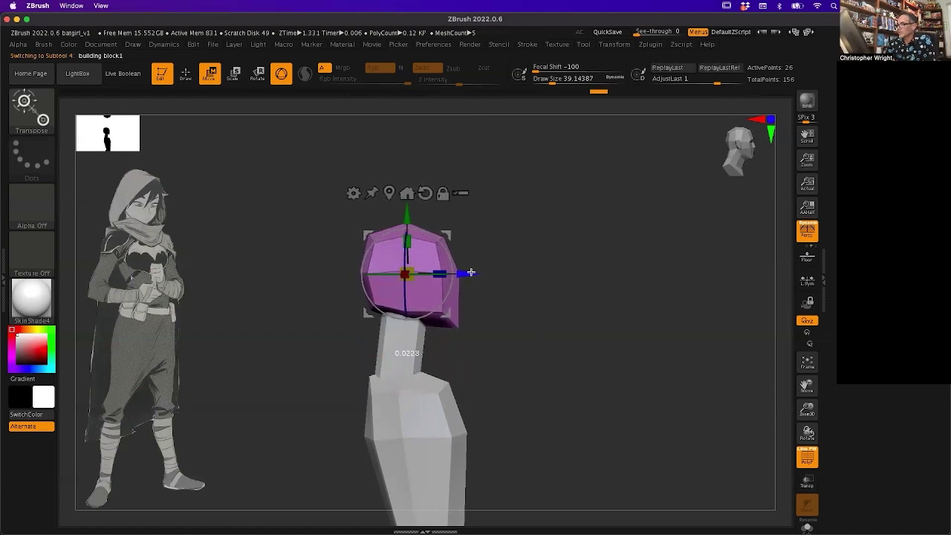
{"action": "left_click_drag", "start_coordinate": [639, 327], "coordinate": [584, 318], "text": "shift"}
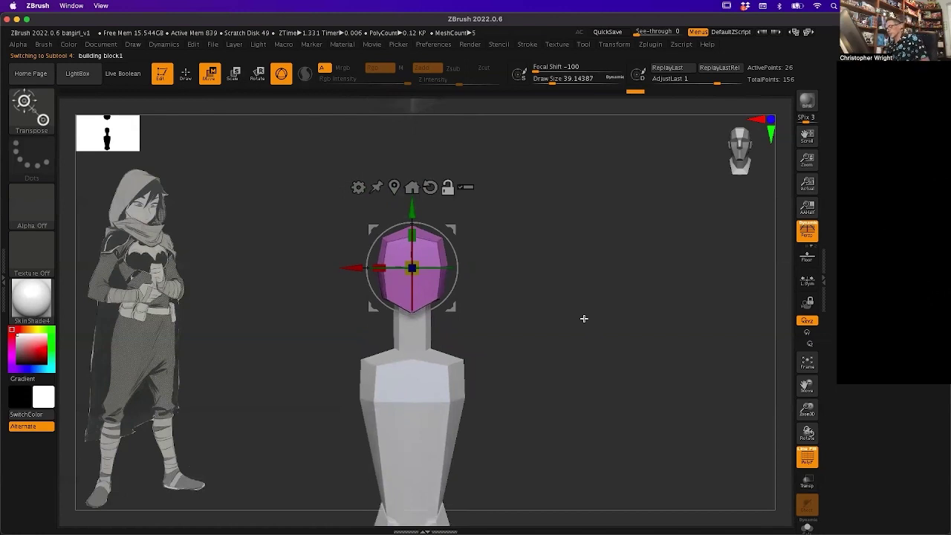
Select the neck cylinder, scale it down uniformly to about 0.8, and lengthen it to reach into the head and torso
{"action": "left_click", "coordinate": [423, 330], "text": "alt"}
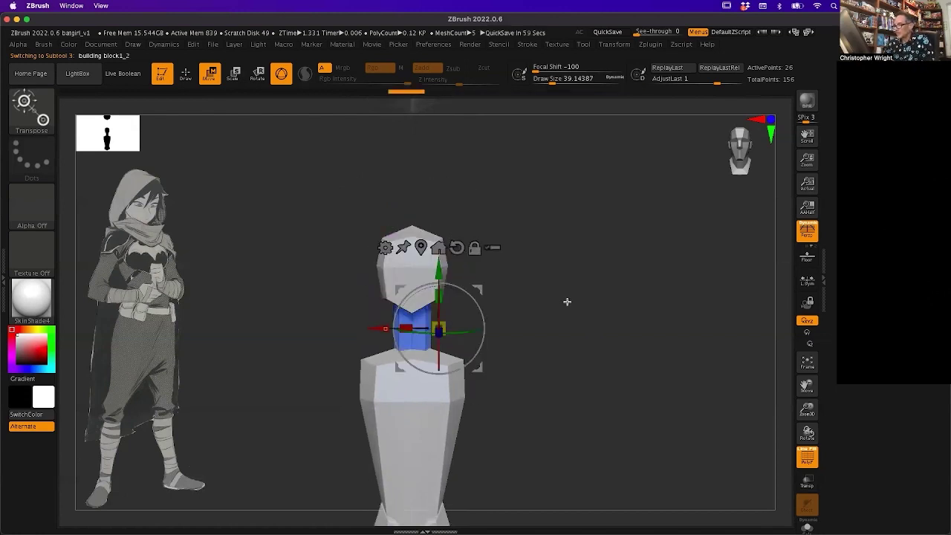
{"action": "left_click_drag", "start_coordinate": [567, 302], "coordinate": [597, 310]}
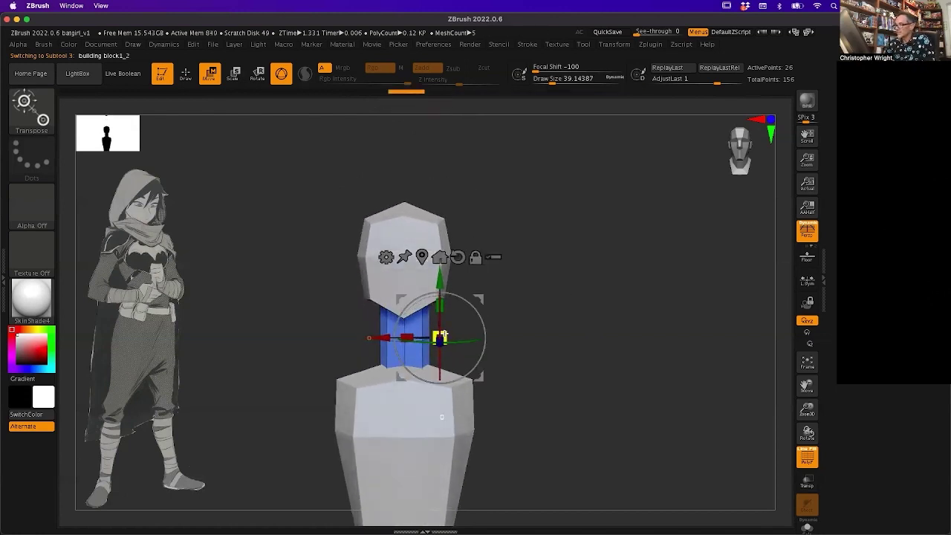
{"action": "left_click_drag", "start_coordinate": [441, 336], "coordinate": [439, 338]}
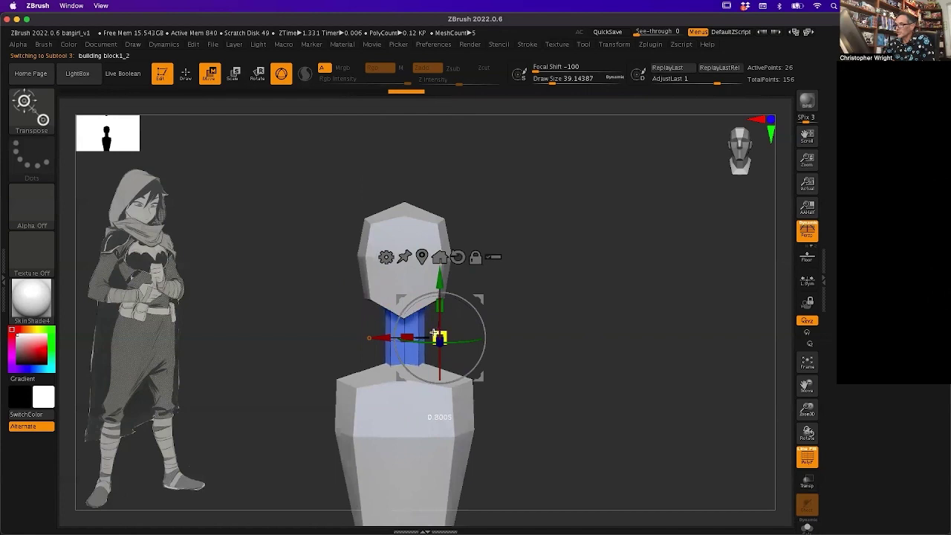
{"action": "left_click_drag", "start_coordinate": [530, 289], "coordinate": [564, 300]}
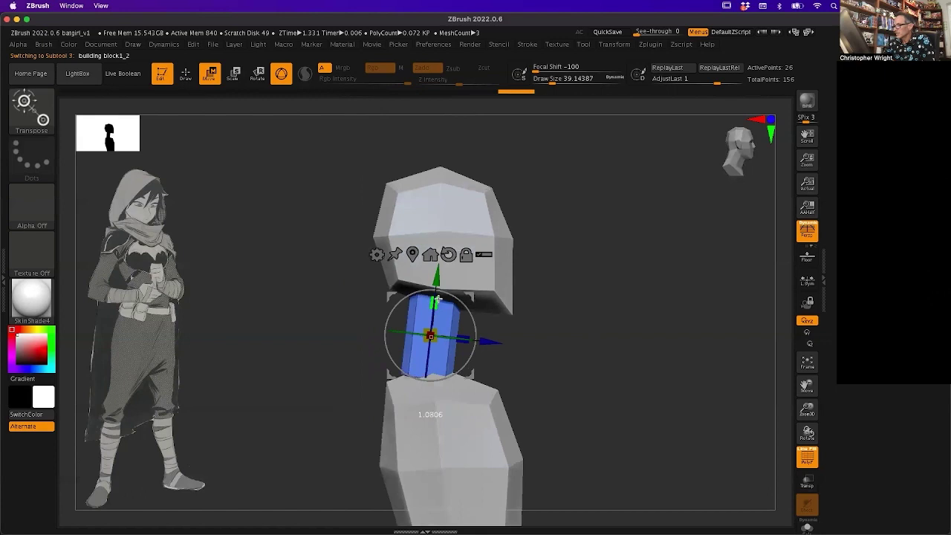
{"action": "left_click_drag", "start_coordinate": [440, 293], "coordinate": [440, 293]}
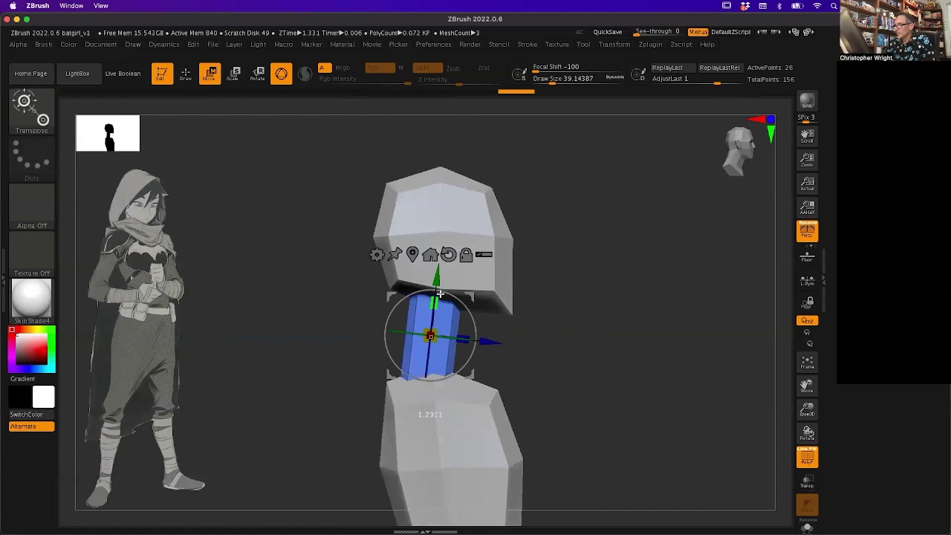
Shape the neck with the Move brush, flaring its base outward over the shoulders and narrowing its middle
{"action": "left_click_drag", "start_coordinate": [628, 338], "coordinate": [612, 340], "text": "shift"}
{"action": "key", "text": "q"}
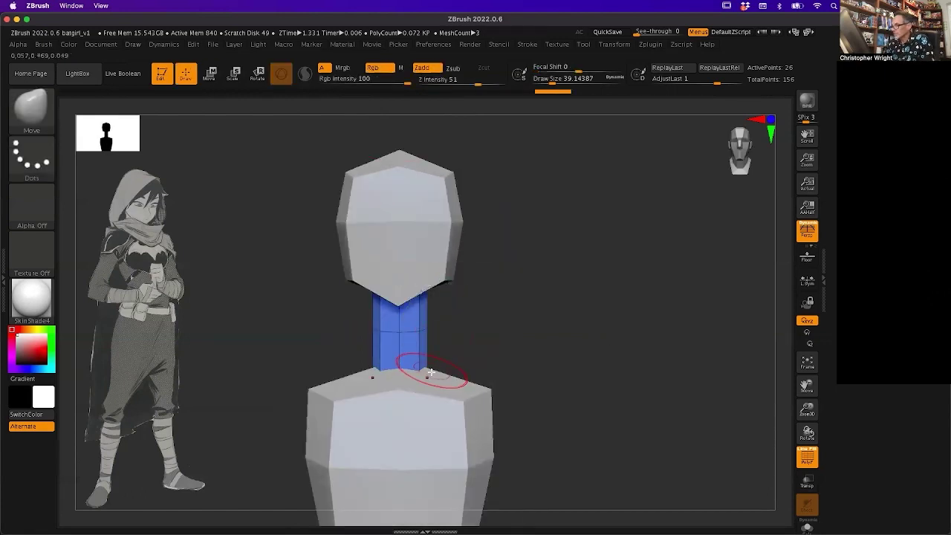
{"action": "left_click_drag", "start_coordinate": [490, 284], "coordinate": [419, 324]}
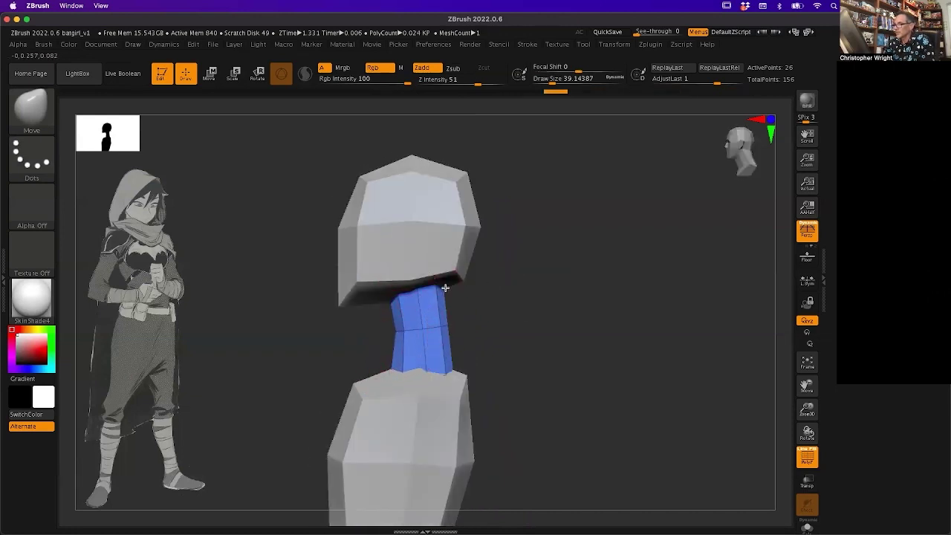
{"action": "left_click_drag", "start_coordinate": [518, 297], "coordinate": [422, 372]}
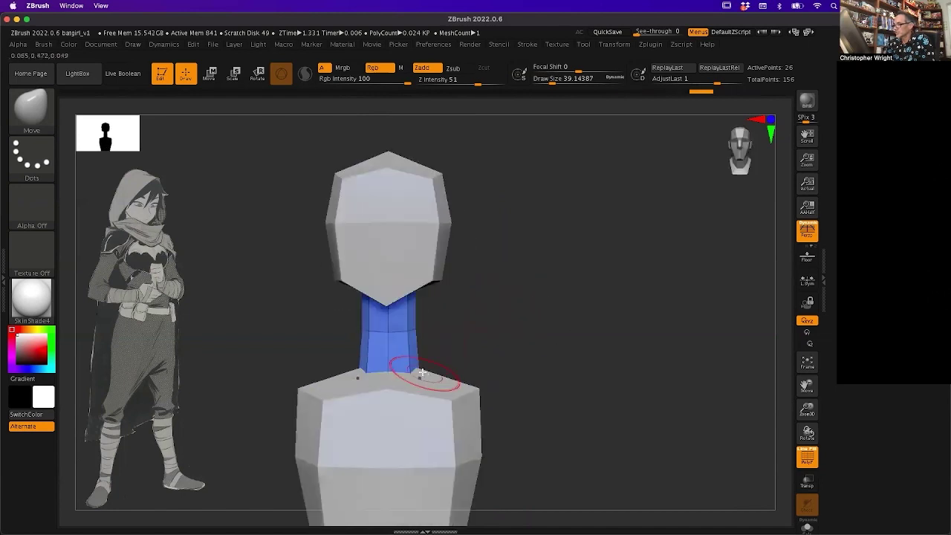
{"action": "left_click_drag", "start_coordinate": [428, 330], "coordinate": [399, 345]}
{"action": "left_click_drag", "start_coordinate": [461, 331], "coordinate": [532, 302], "text": "alt"}
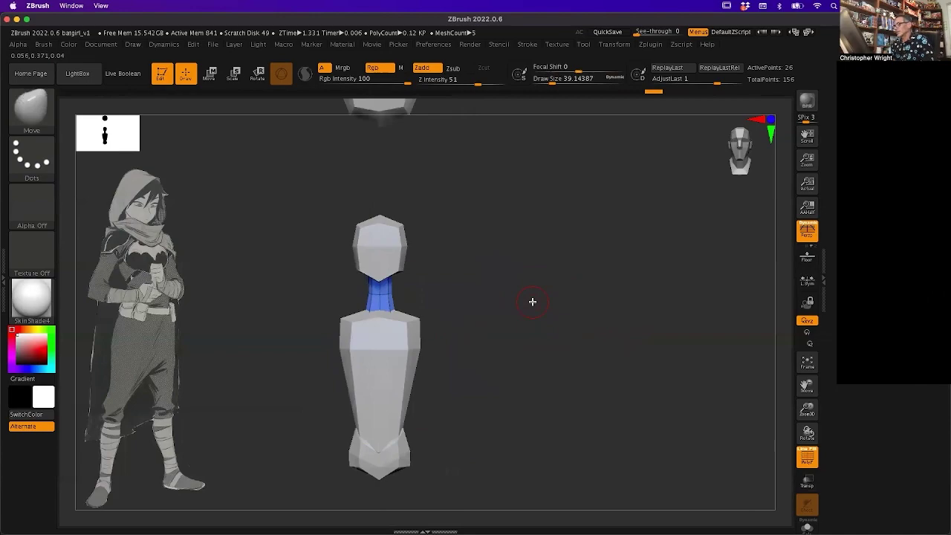